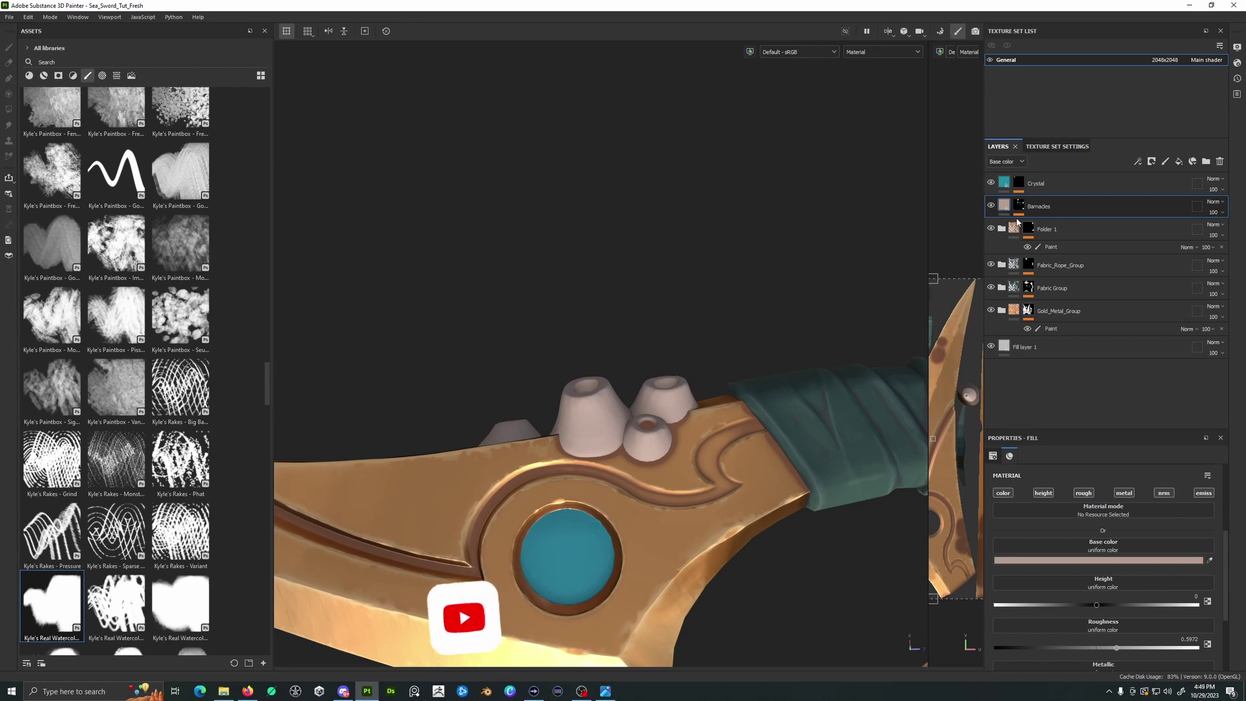
Zoom in on the barnacles beside the gem and select the Barnacles layer's mask
left_click_drag(793, 320, 643, 303, "alt")
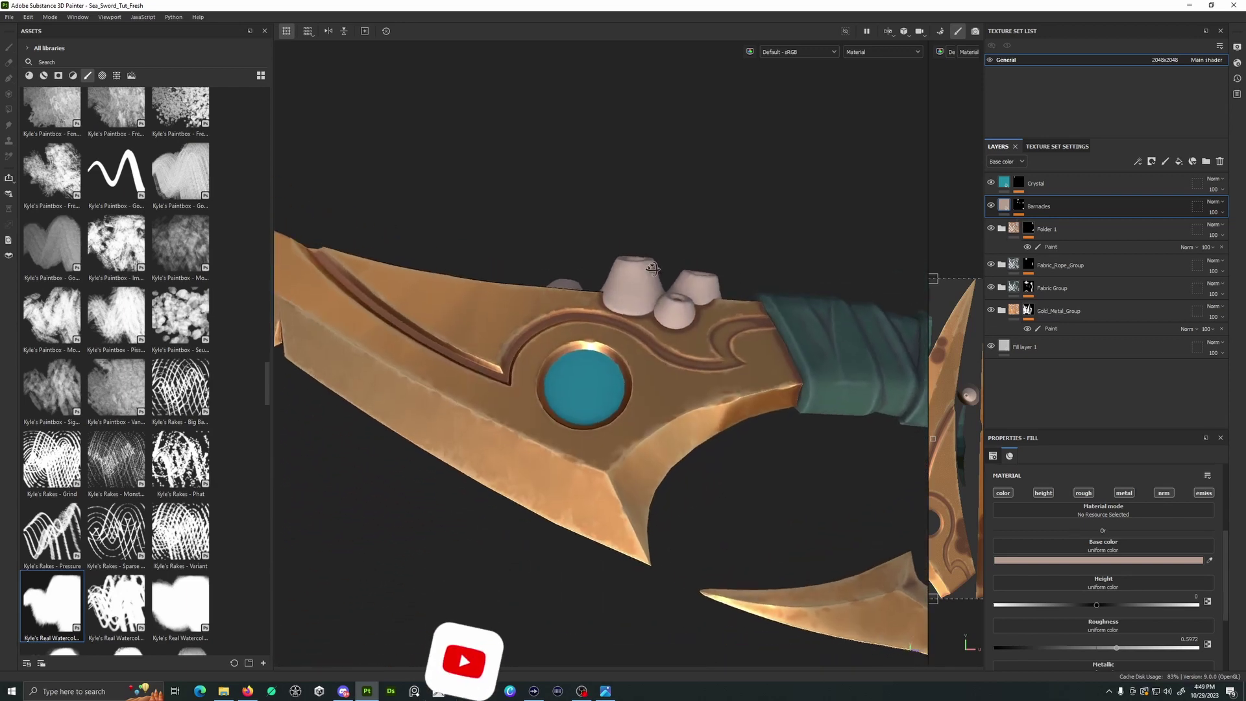
left_click_drag(643, 303, 667, 240, "alt")
scroll(853, 273, "up", 3)
left_click(1021, 206)
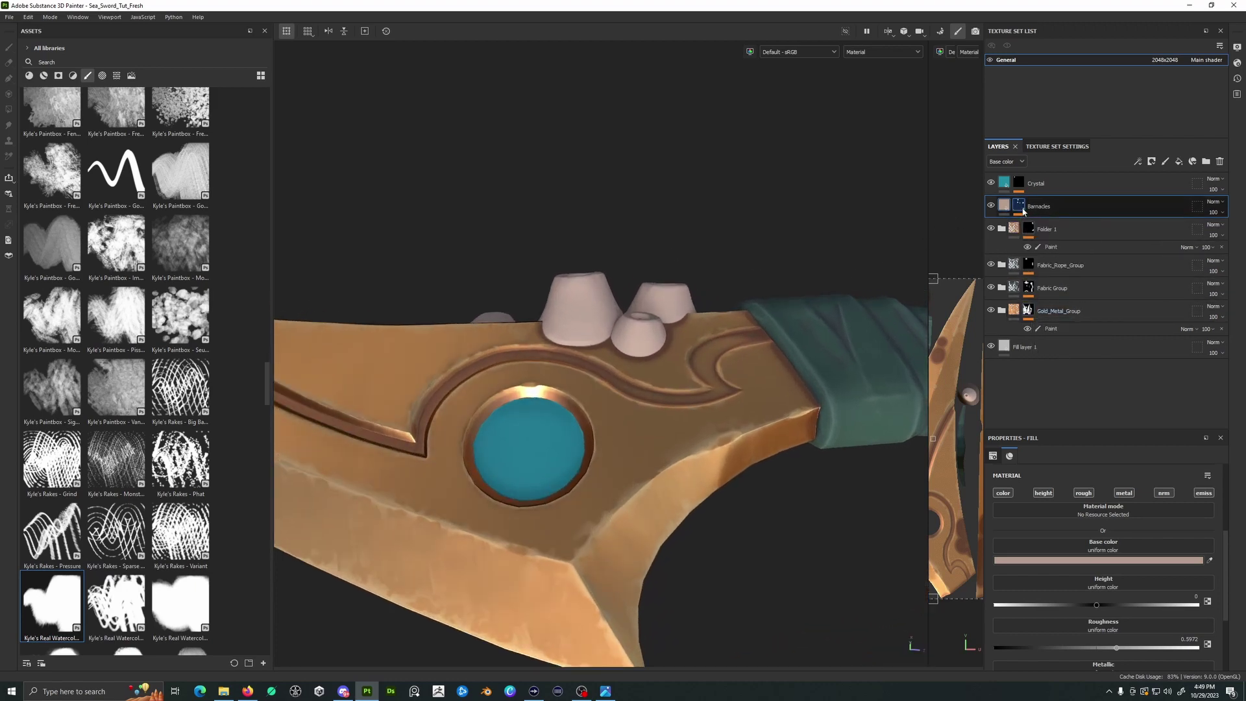
Add a paint effect to the Barnacles mask, then create Folder 2 and move Barnacles into it
key("4")
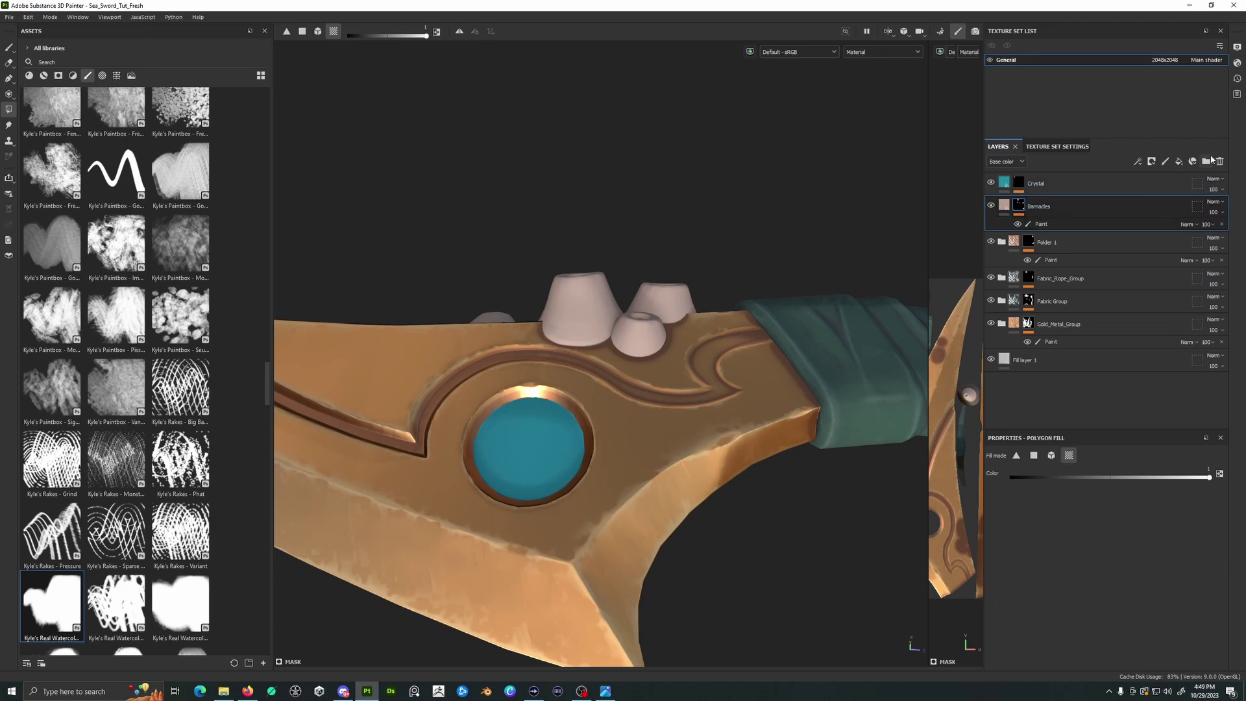
left_click(1208, 160)
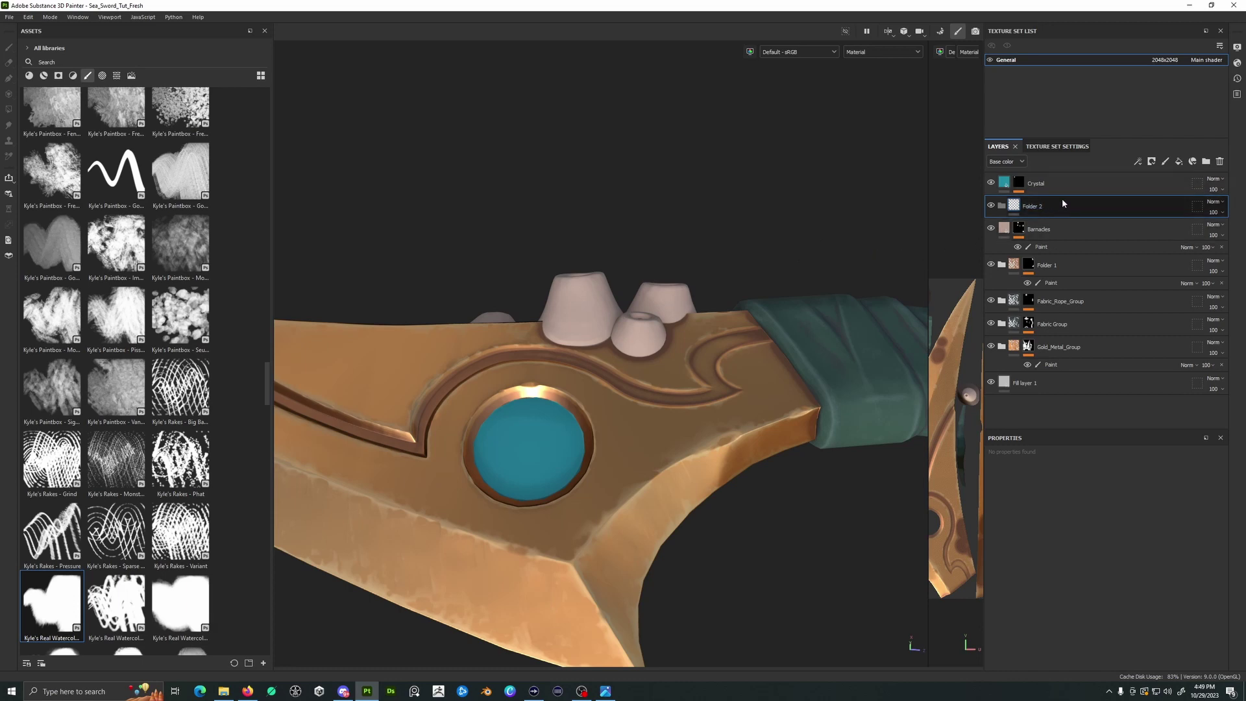
left_click_drag(1071, 233, 1080, 208)
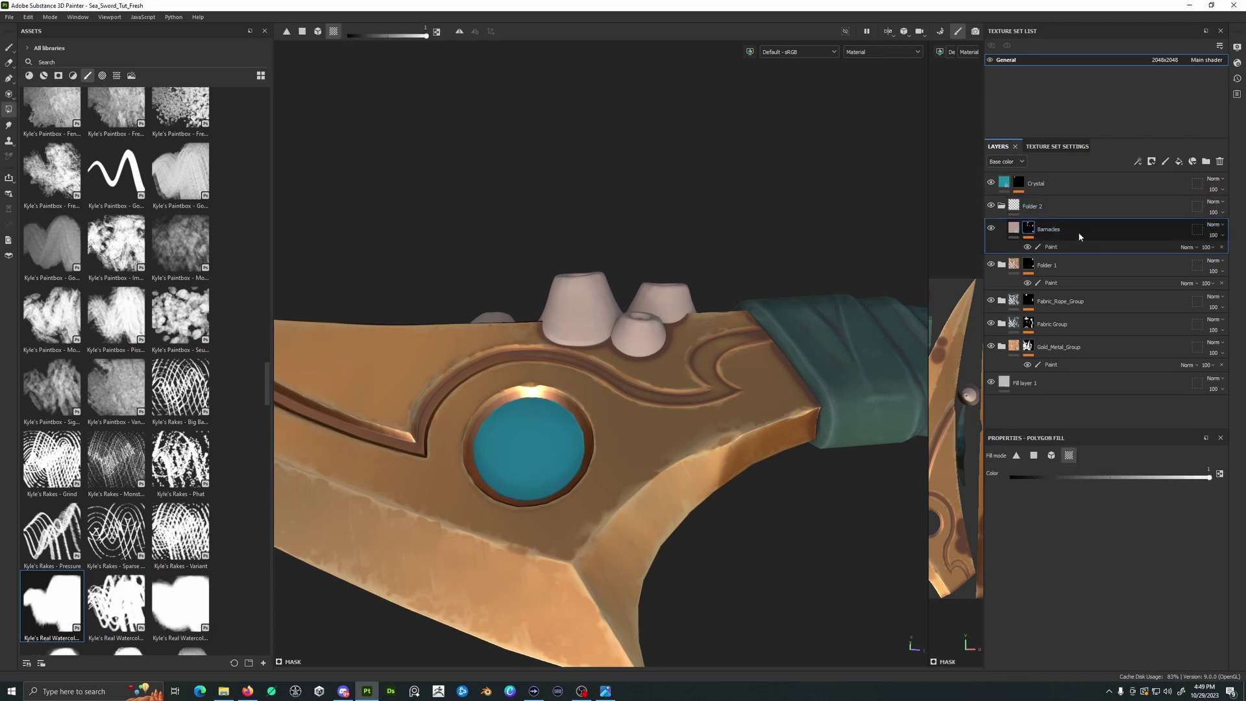
Put Barnacles back in Folder 2, add a colour-only fill layer above it, and expand Folder 1
key("ctrl+z")
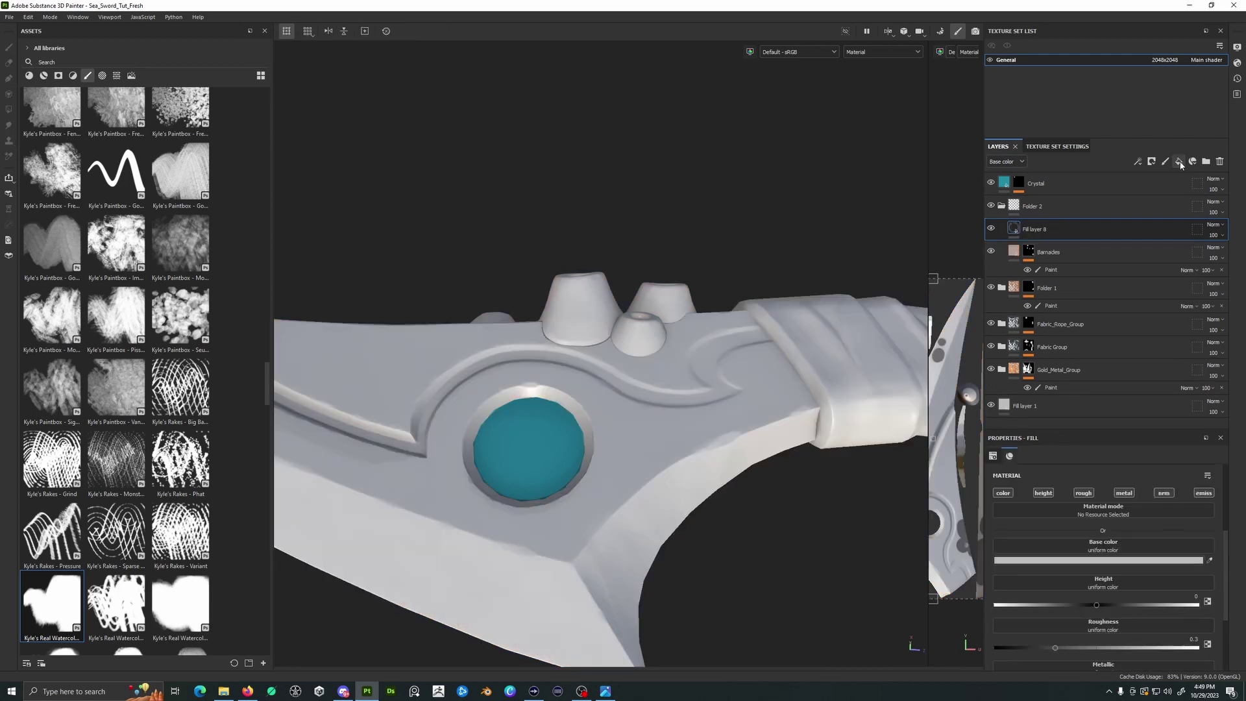
left_click_drag(1051, 230, 1075, 209)
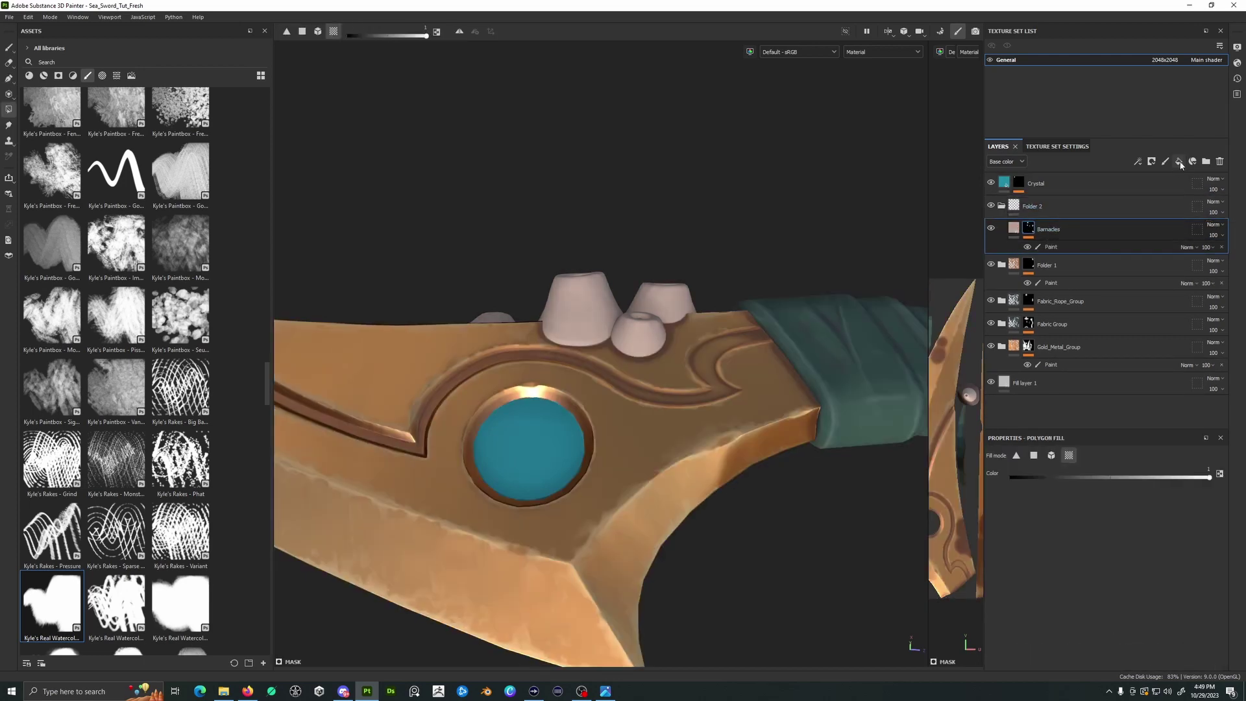
left_click(1179, 162)
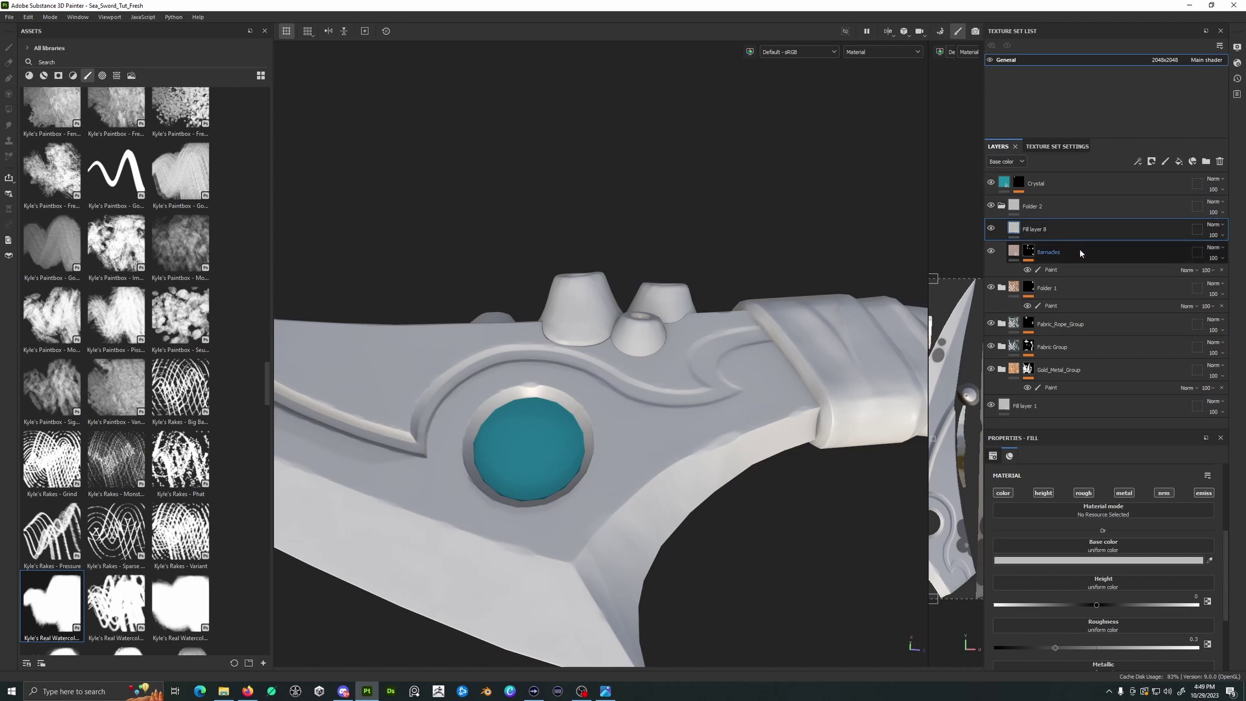
left_click(1004, 494)
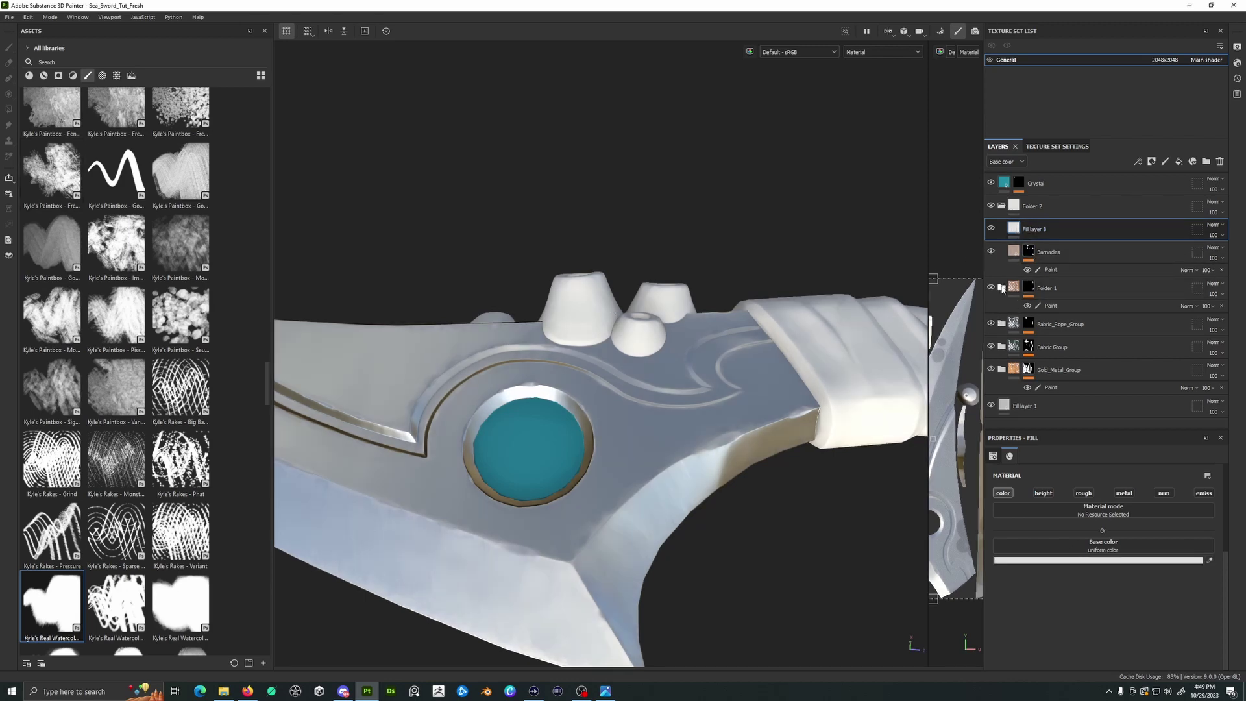
left_click(1002, 287)
Copy the mask generator effect from Fill layer 6 in Folder 1
left_click(1029, 372)
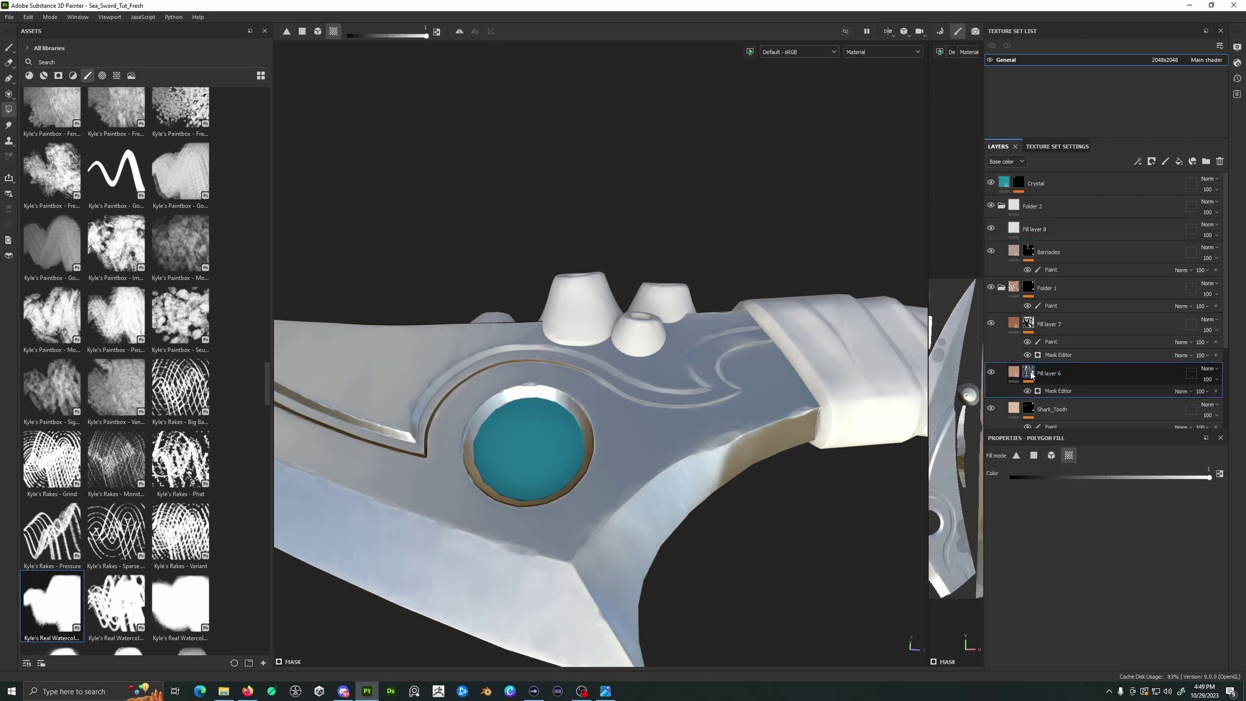
right_click(1062, 391)
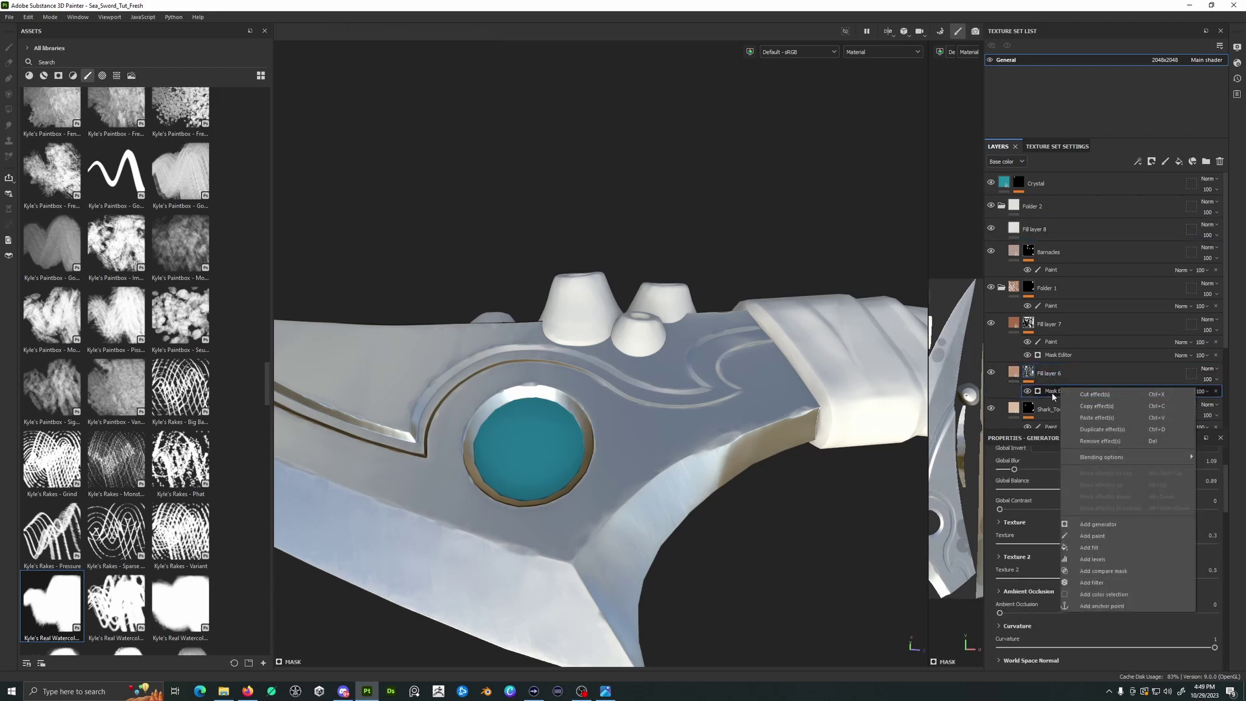
left_click(1096, 406)
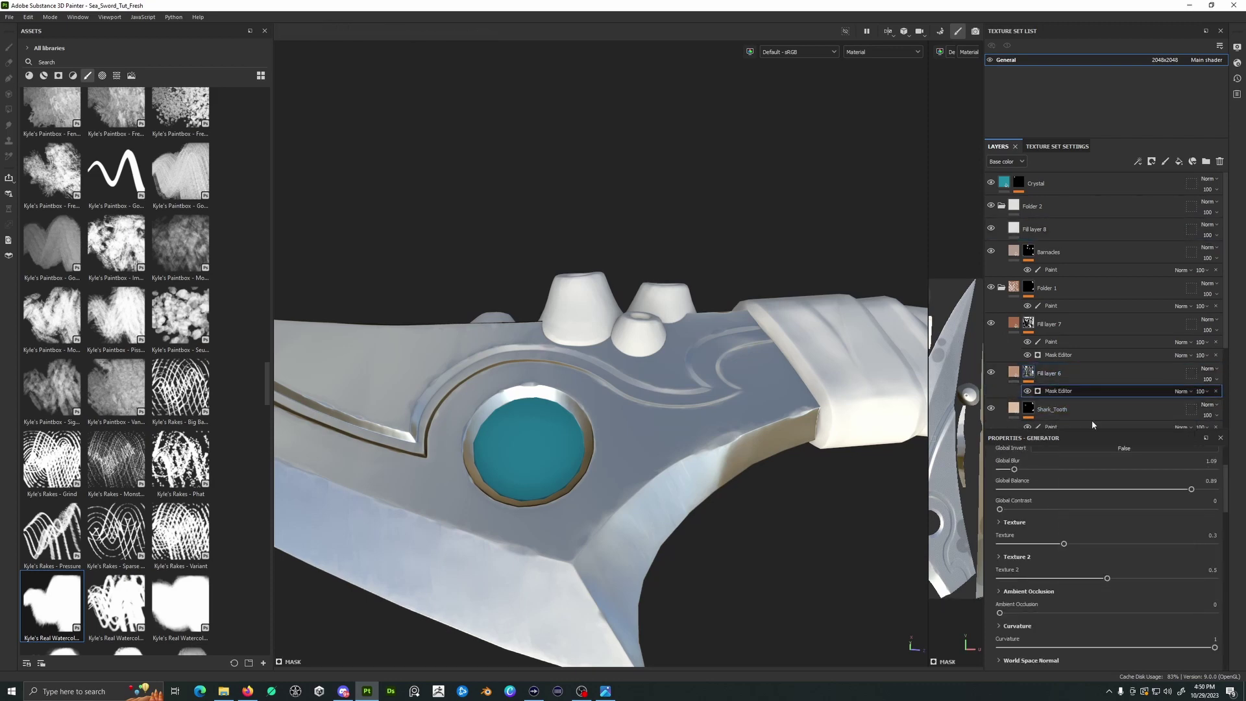
left_click(1001, 288)
Give Fill layer 8 a black mask and paste the copied generator into it
right_click(1017, 234)
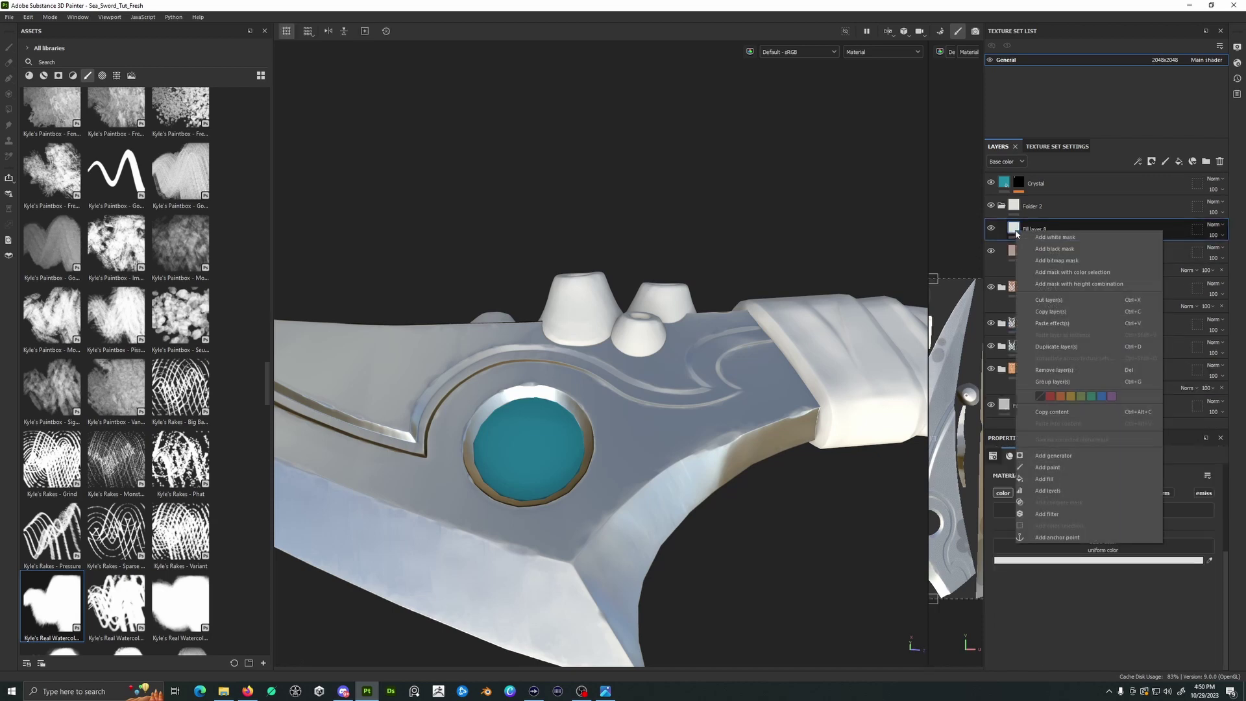
left_click(1035, 251)
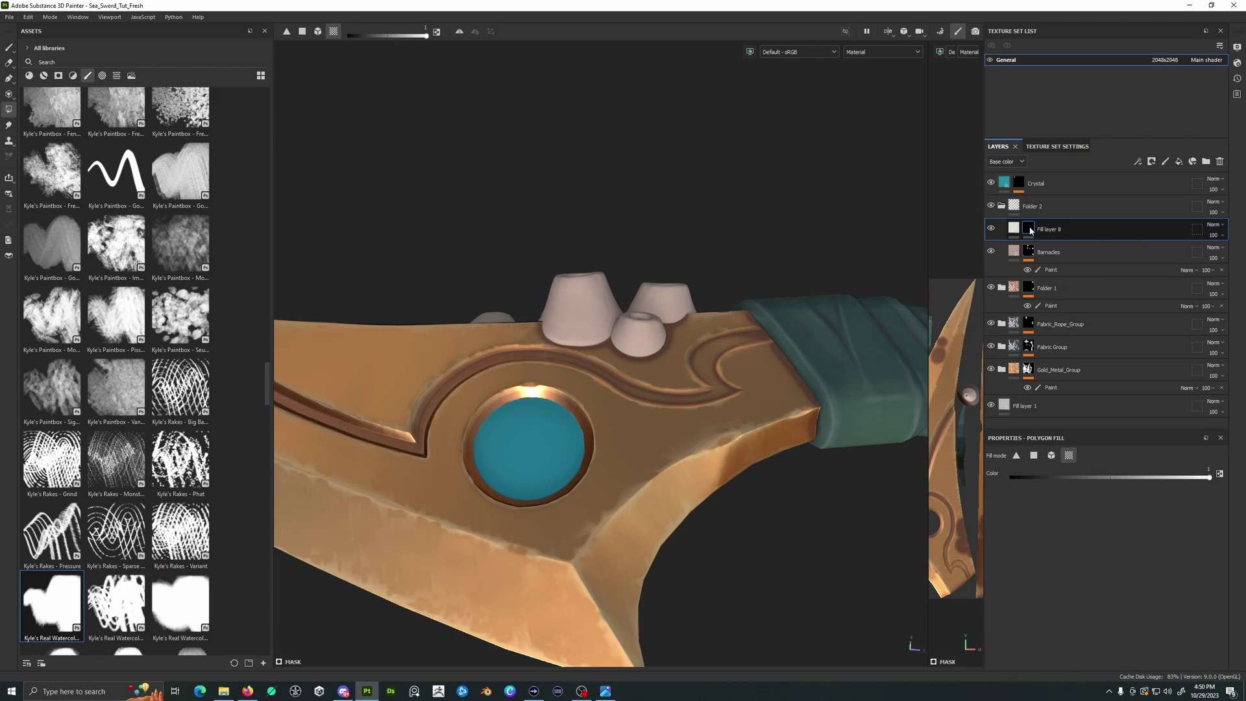
right_click(1030, 231)
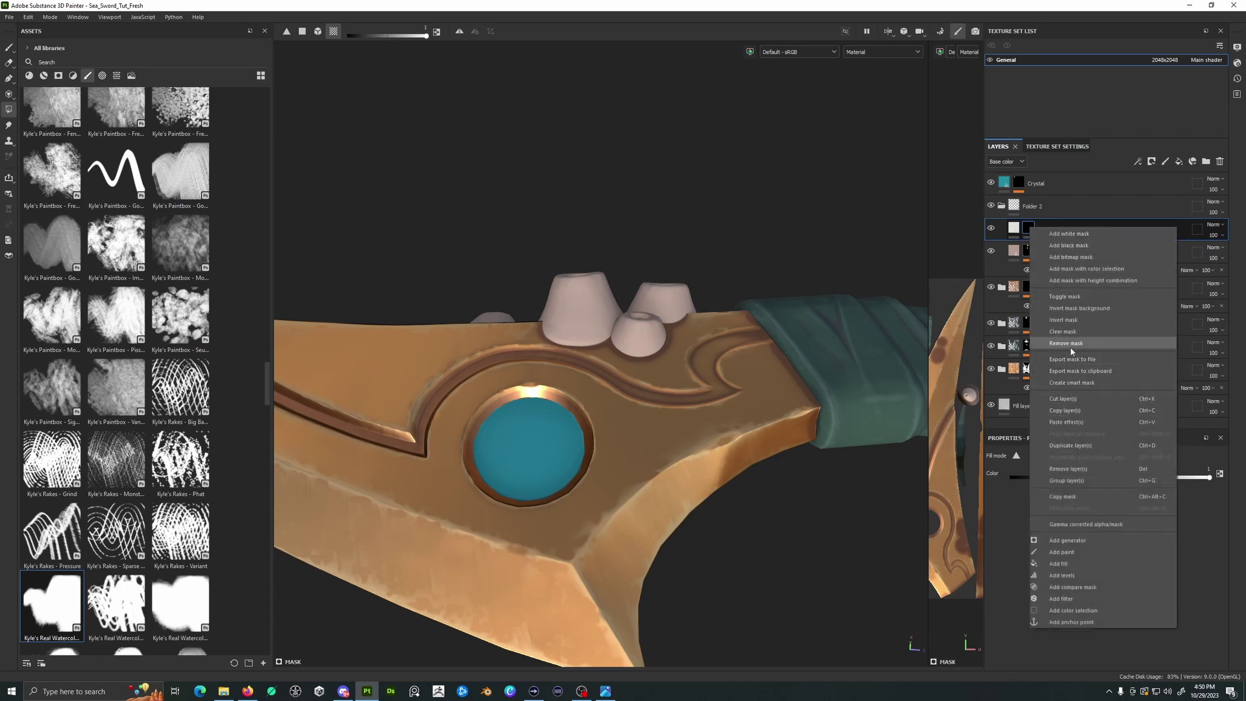
key("Escape")
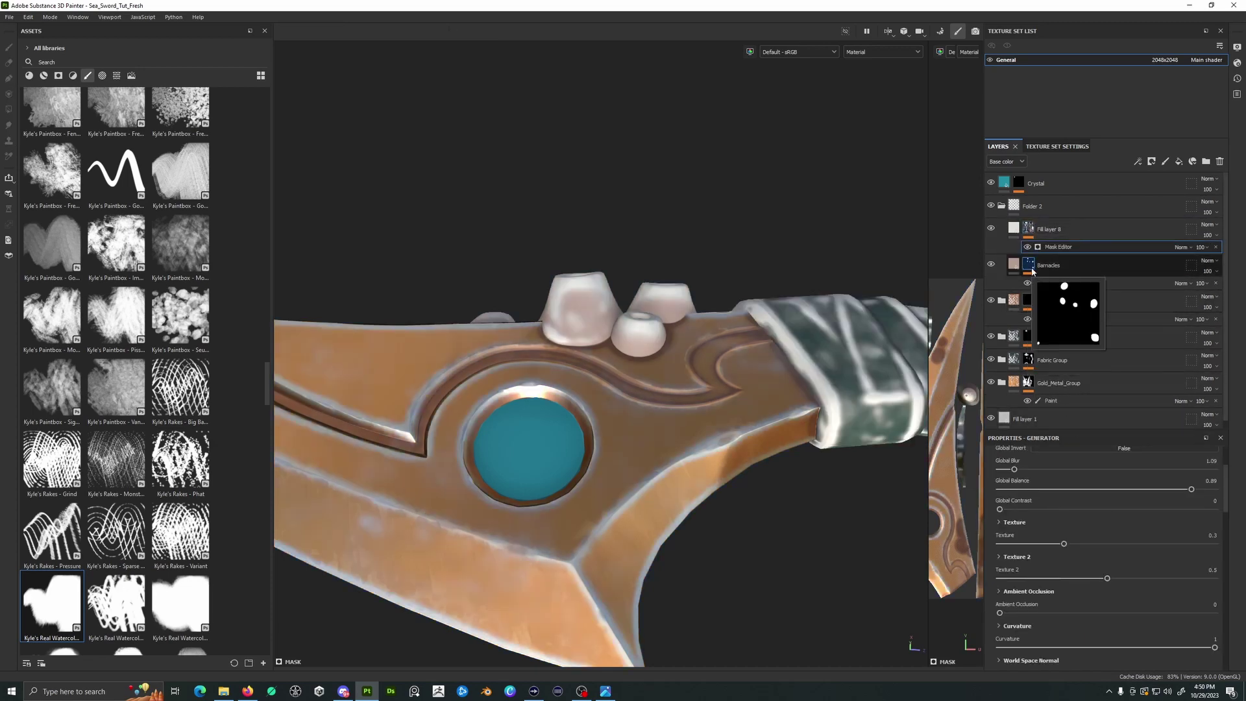
Copy the Barnacles layer's mask
left_click(1029, 264)
right_click(1032, 265)
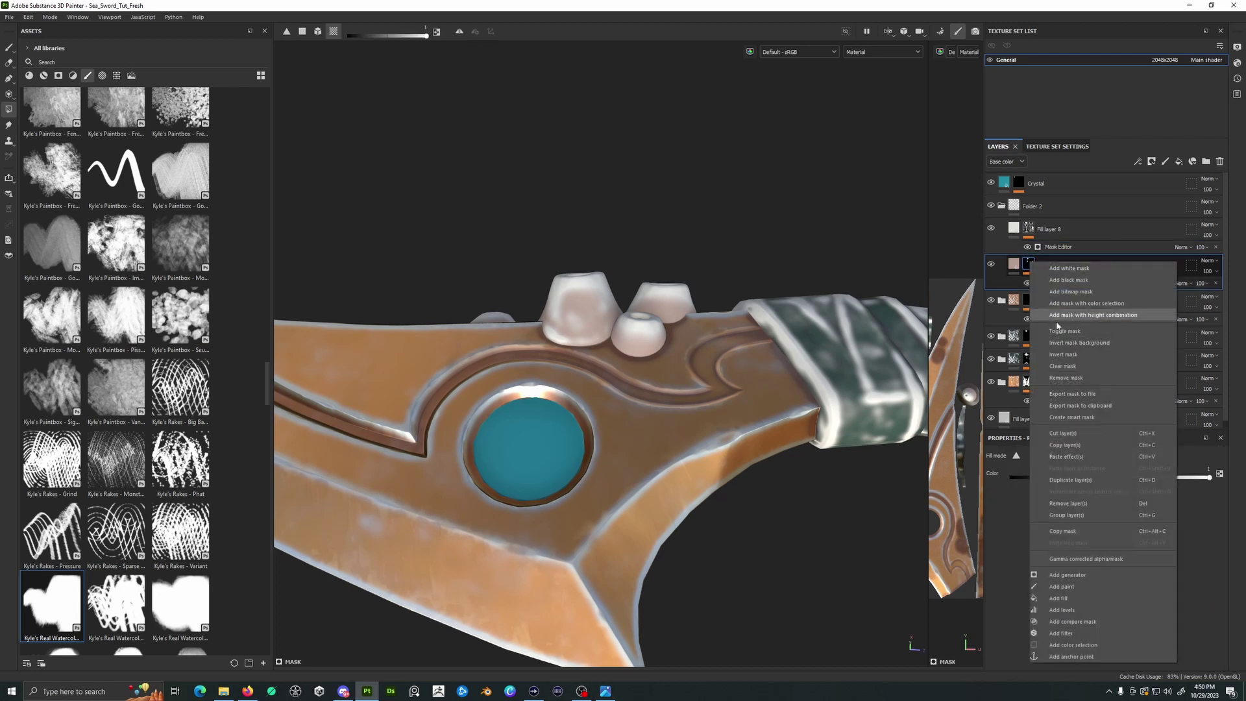
key("Escape")
left_click(1029, 229)
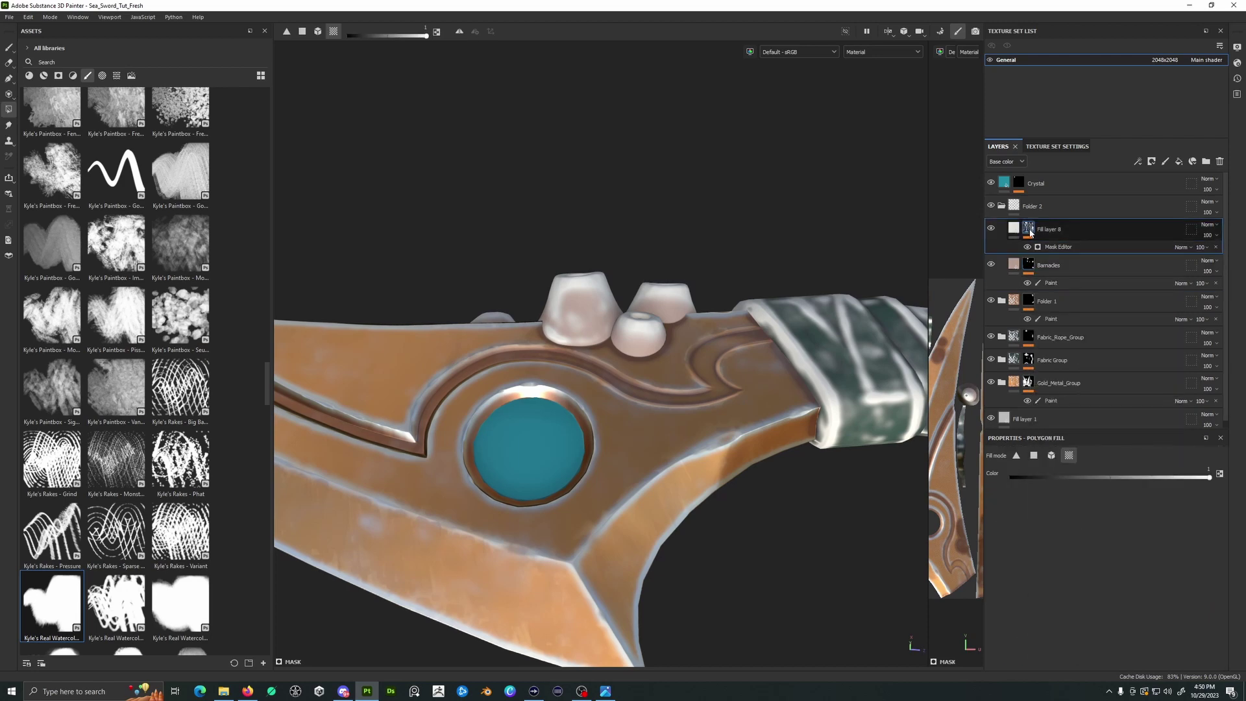
Add a black mask to Folder 2 and paste the Barnacles mask into it
left_click(1026, 204)
right_click(1025, 203)
left_click(1065, 220)
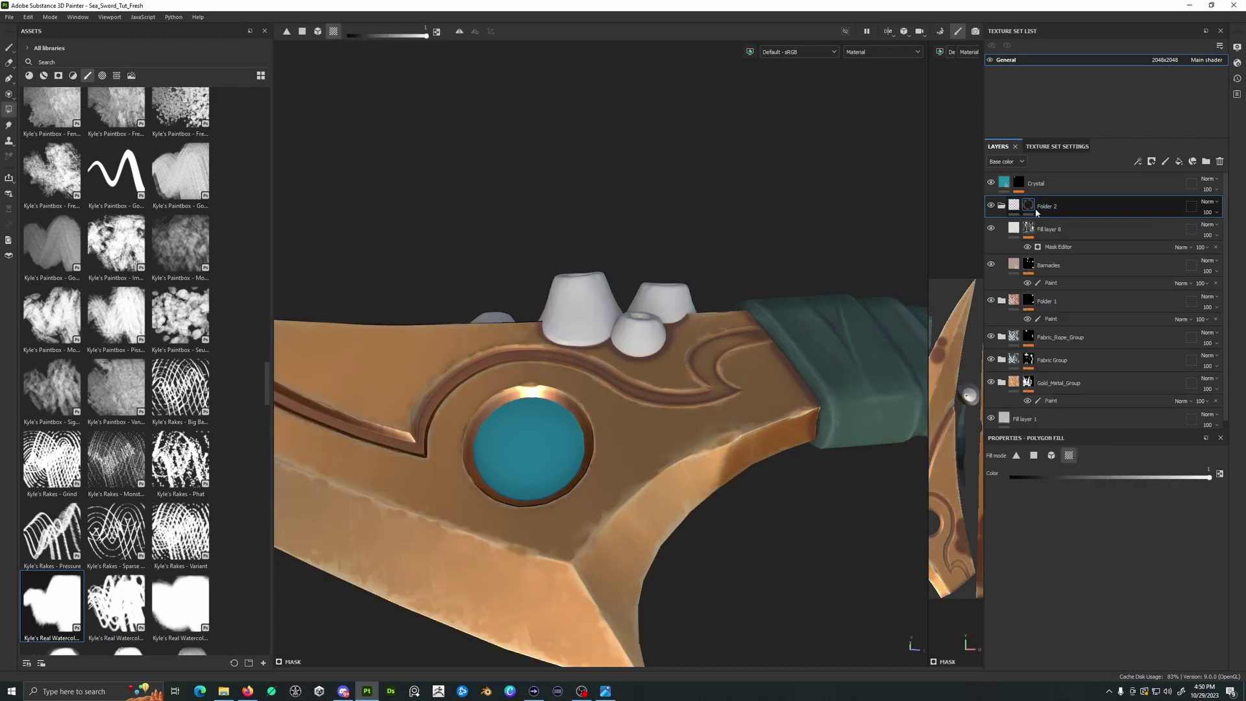
right_click(1026, 201)
left_click(1064, 484)
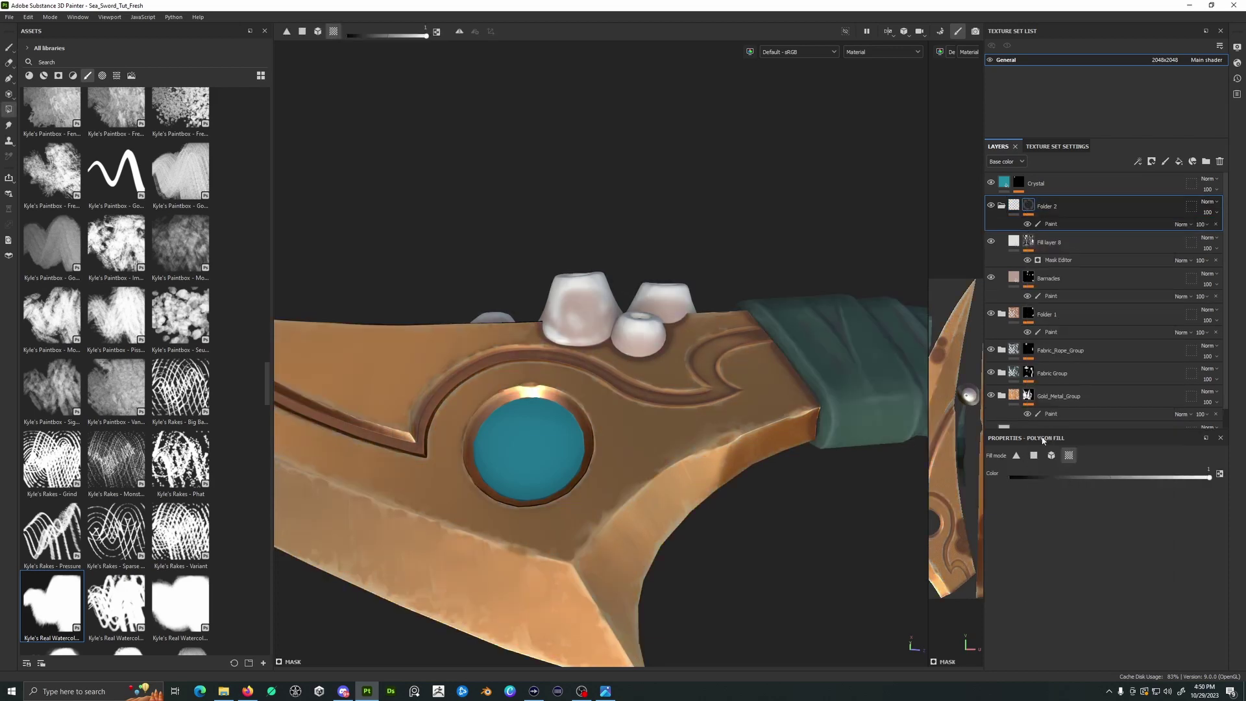
left_click_drag(790, 327, 782, 292, "alt")
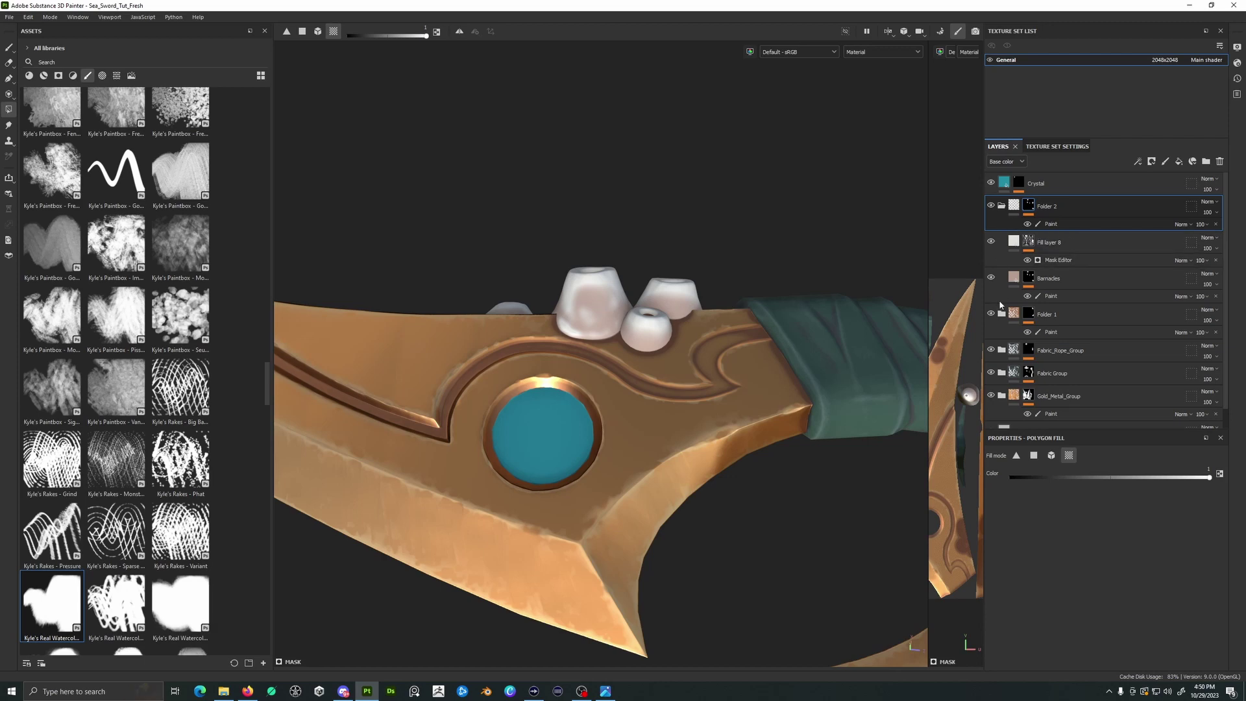
left_click(1066, 260)
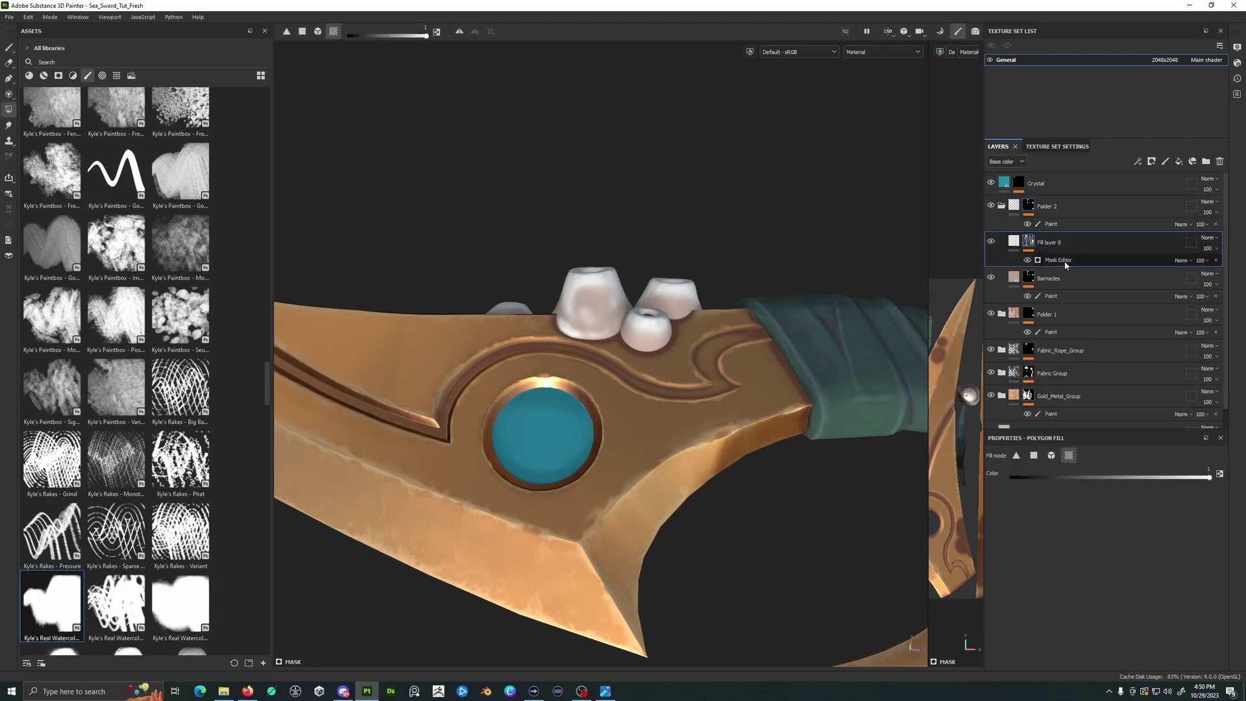
Tune Fill layer 8's generator to Global Blur 0.4 and Global Balance 0.65
left_click_drag(1016, 470, 1003, 470)
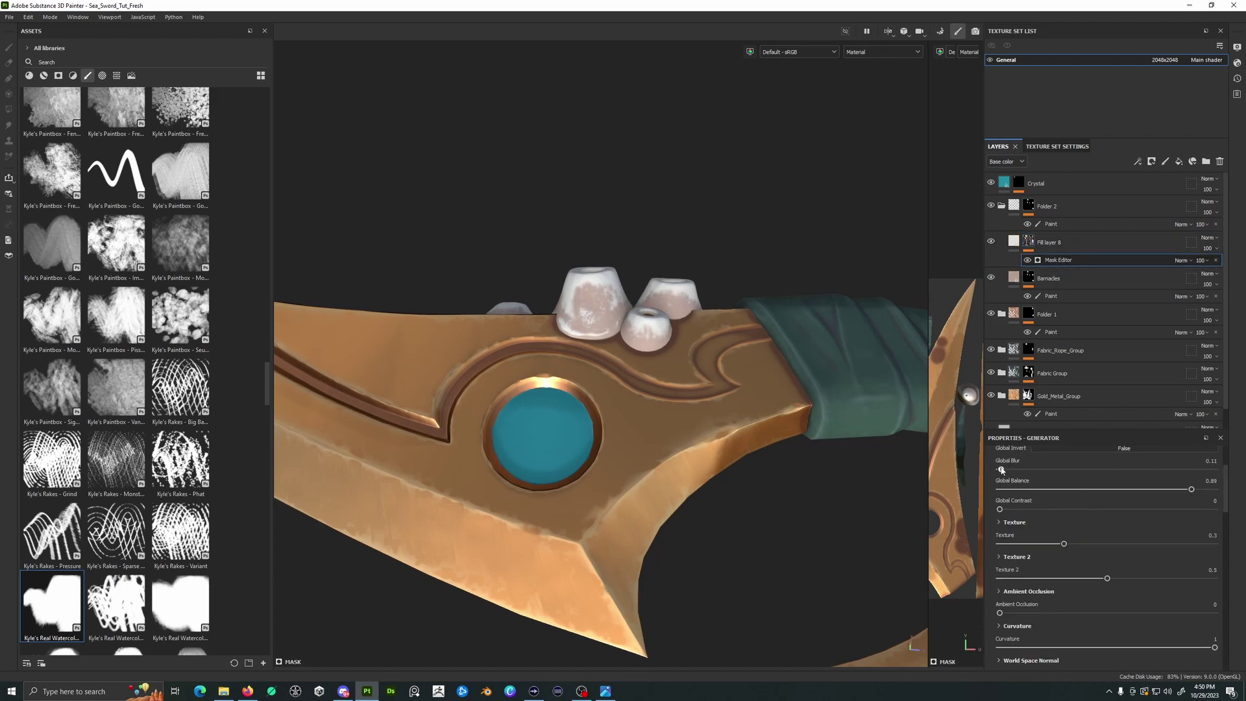
left_click_drag(1075, 488, 1104, 489)
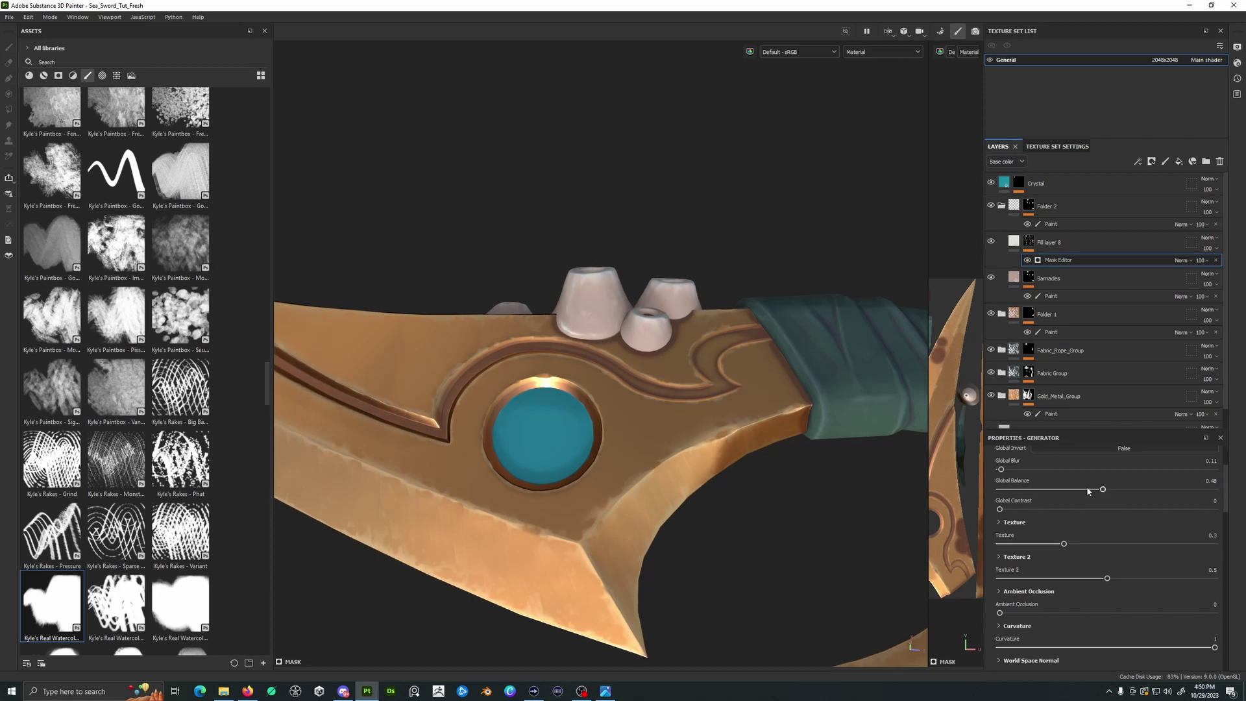
left_click_drag(1000, 470, 1008, 470)
left_click_drag(1007, 469, 1005, 471)
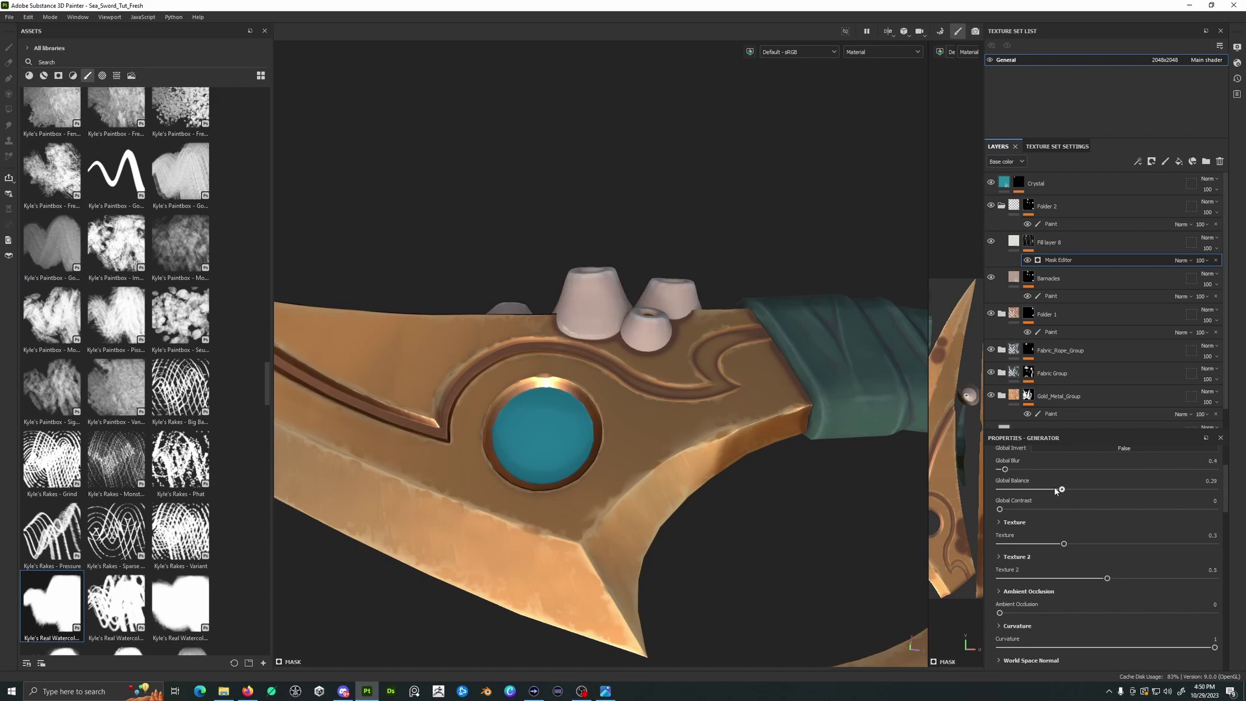
left_click(1094, 489)
mouse_move(1095, 490)
left_mouse_down()
mouse_move(1187, 490)
mouse_move(1137, 488)
left_mouse_up()
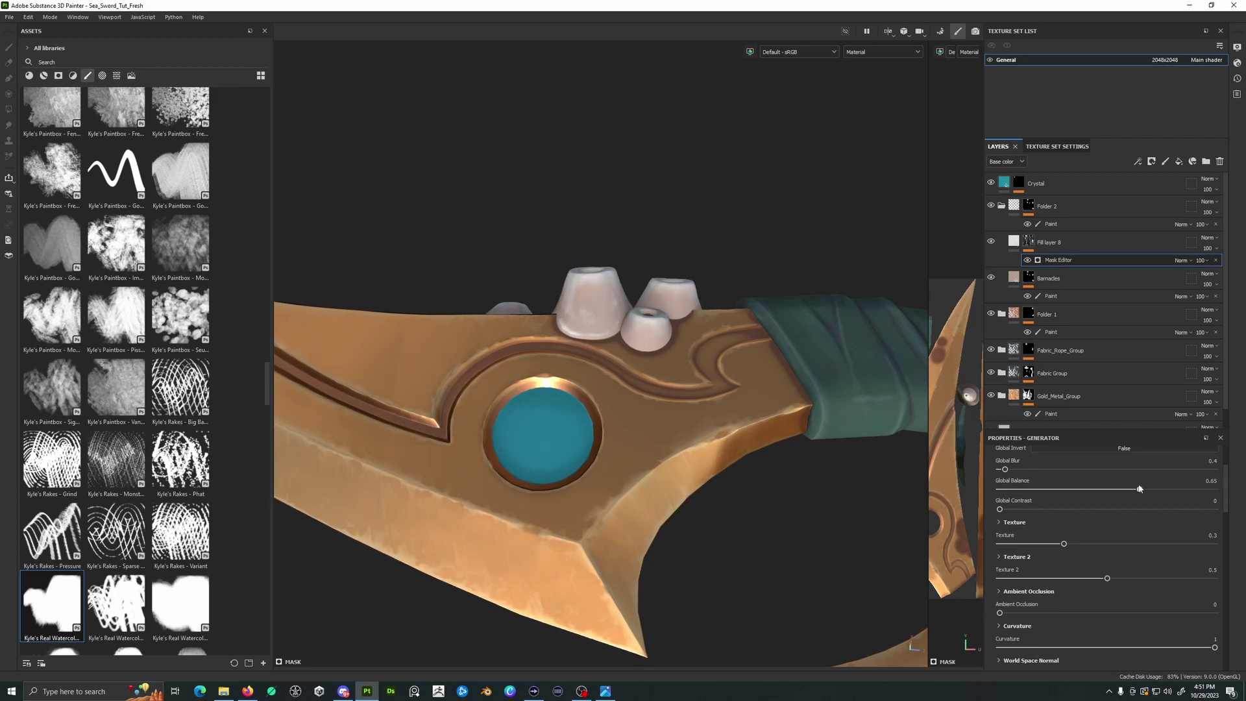
left_click_drag(714, 402, 779, 396, "alt")
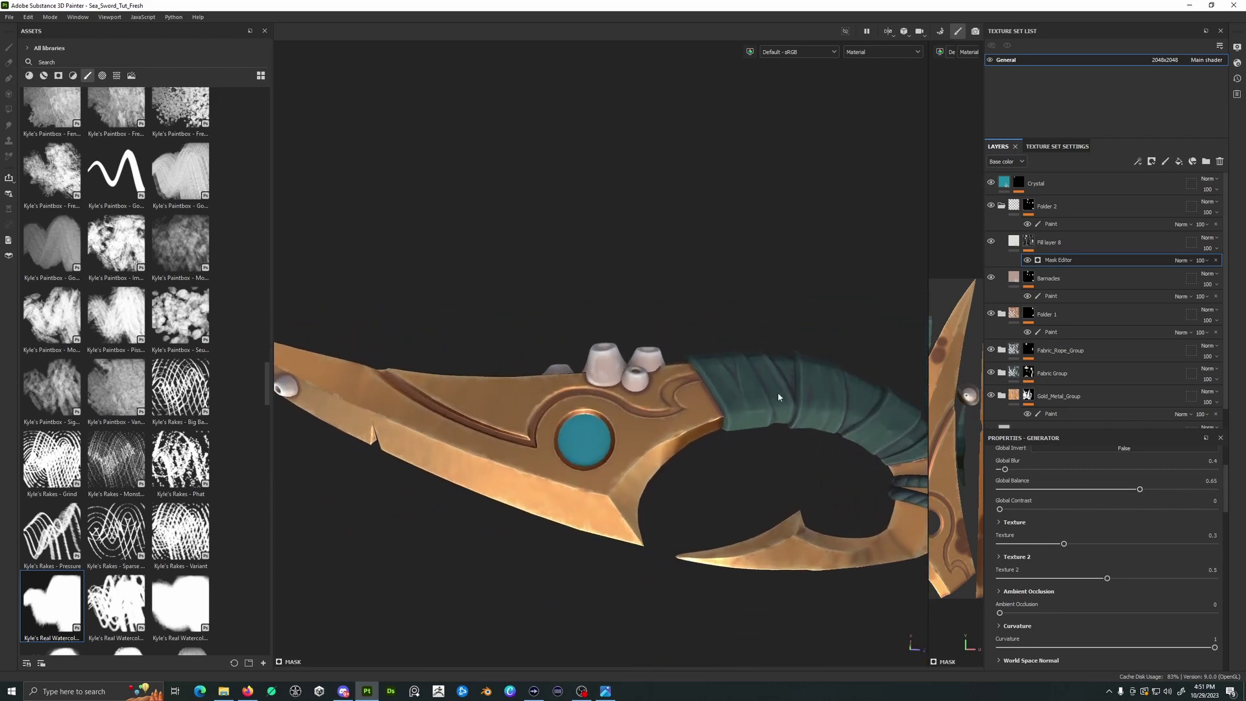
Shift Fill layer 8's base colour from pale grey toward a warm cream
left_click(1070, 242)
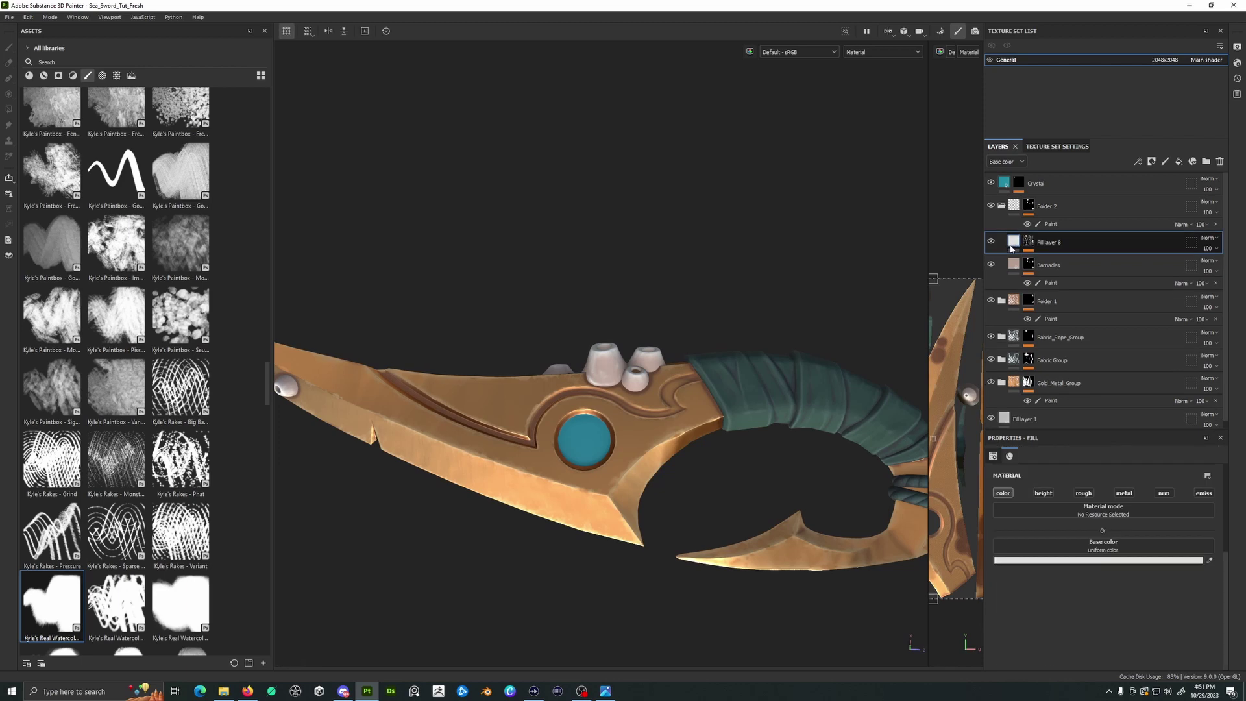
left_click(1129, 561)
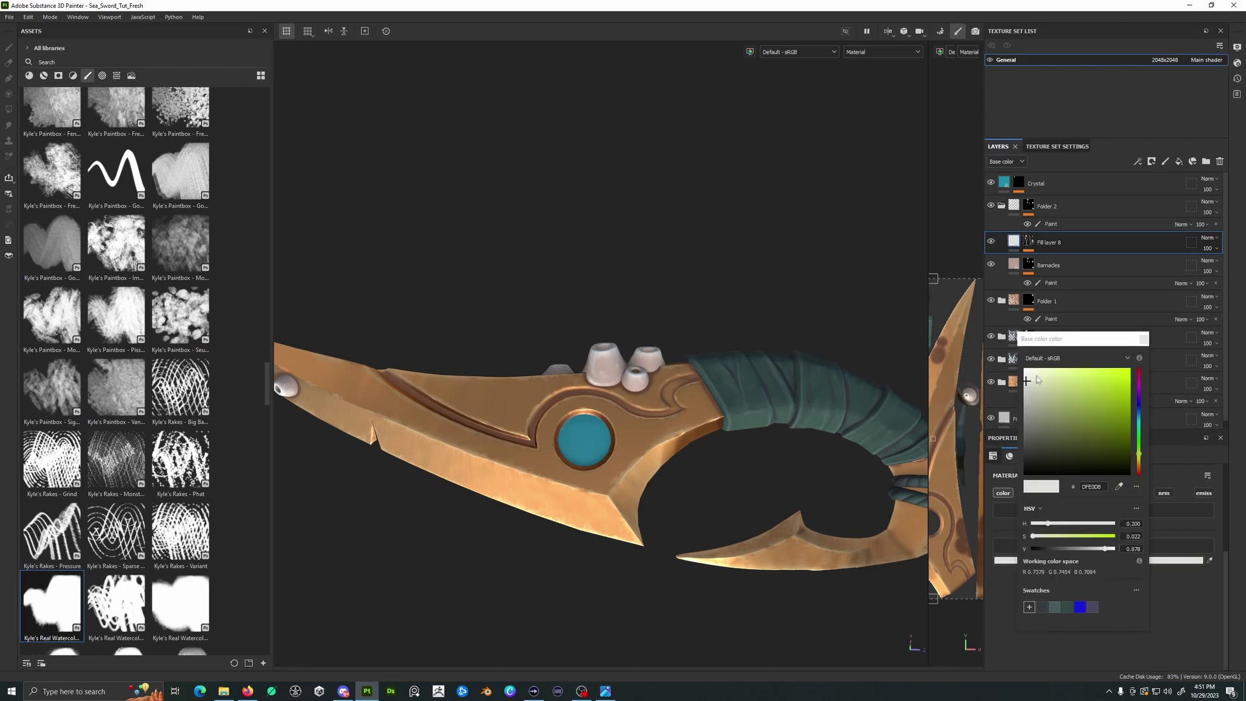
left_click_drag(1037, 379, 1044, 375)
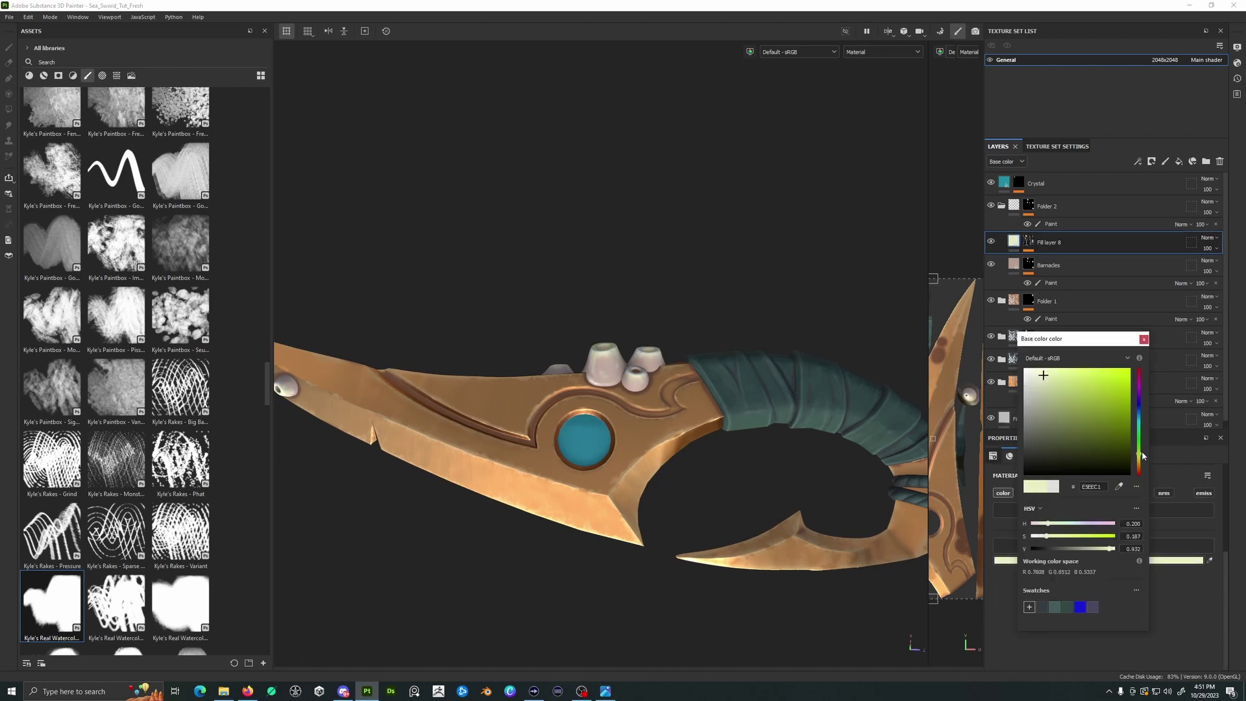
left_click_drag(1142, 456, 1140, 463)
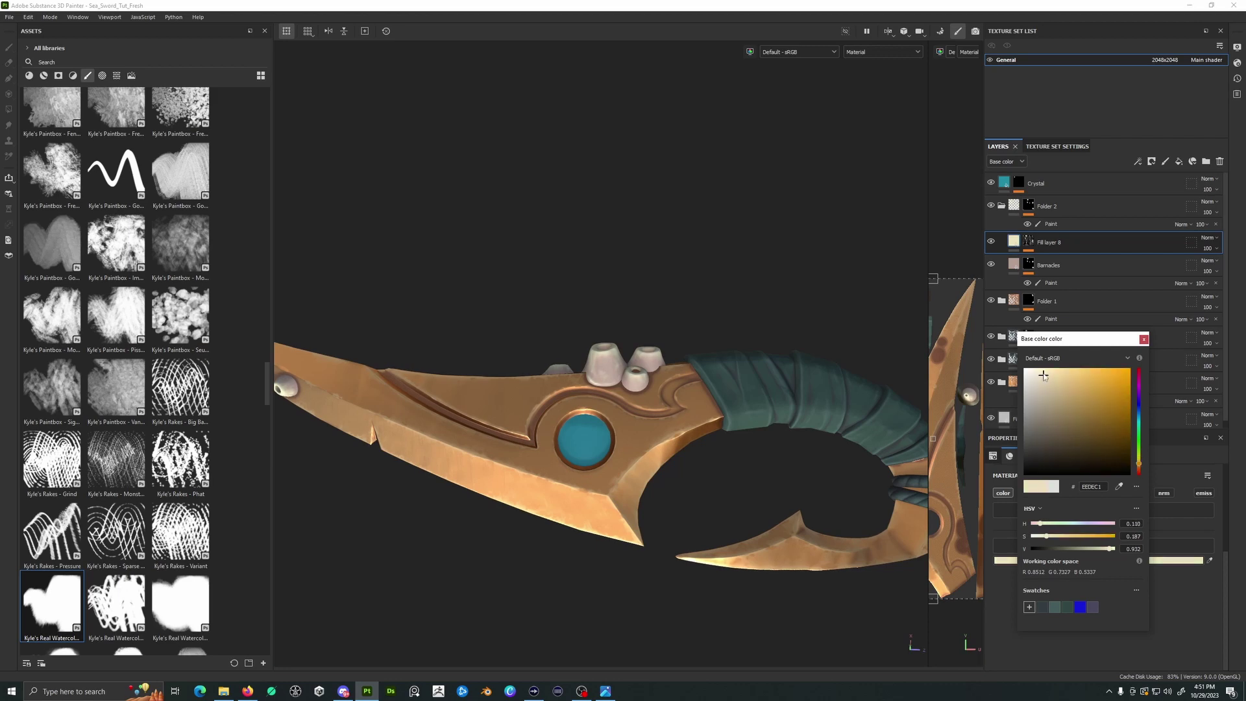
left_click_drag(1043, 375, 1054, 372)
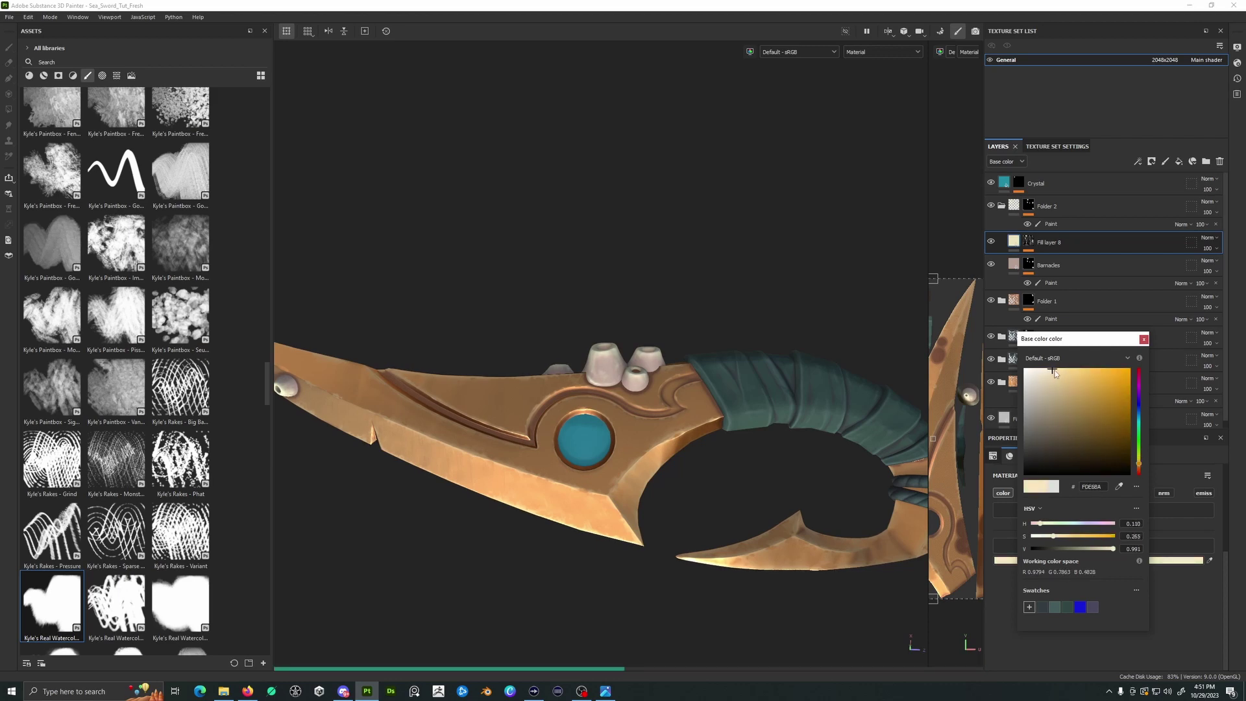
left_click(1042, 373)
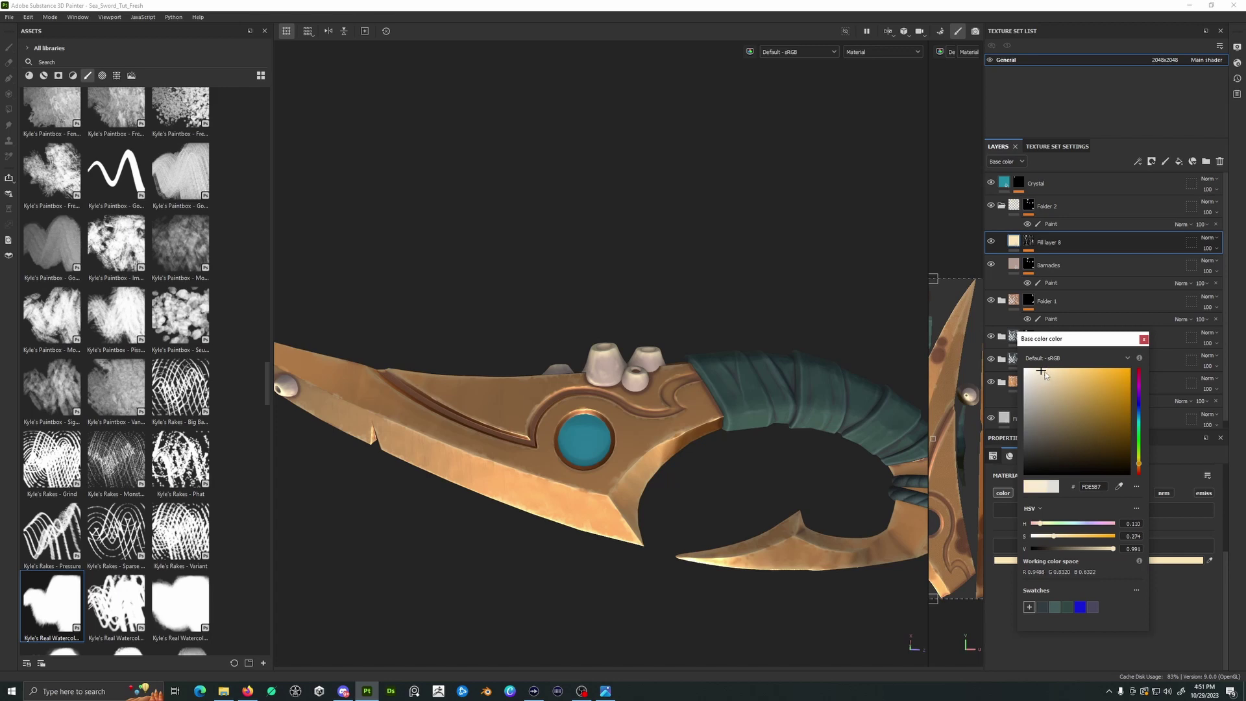
left_click_drag(1044, 373, 1046, 376)
Refine Fill layer 8's colour to the pale cream F3E3C2
left_click(1046, 403)
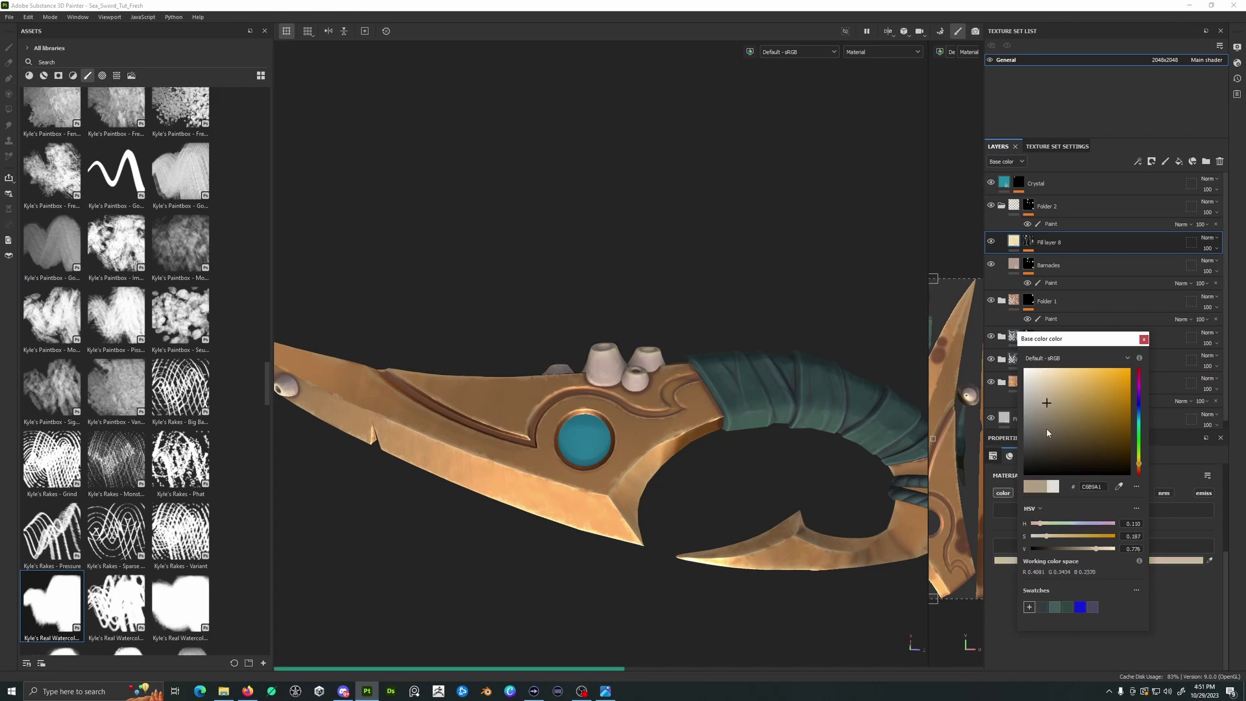
left_click(1047, 429)
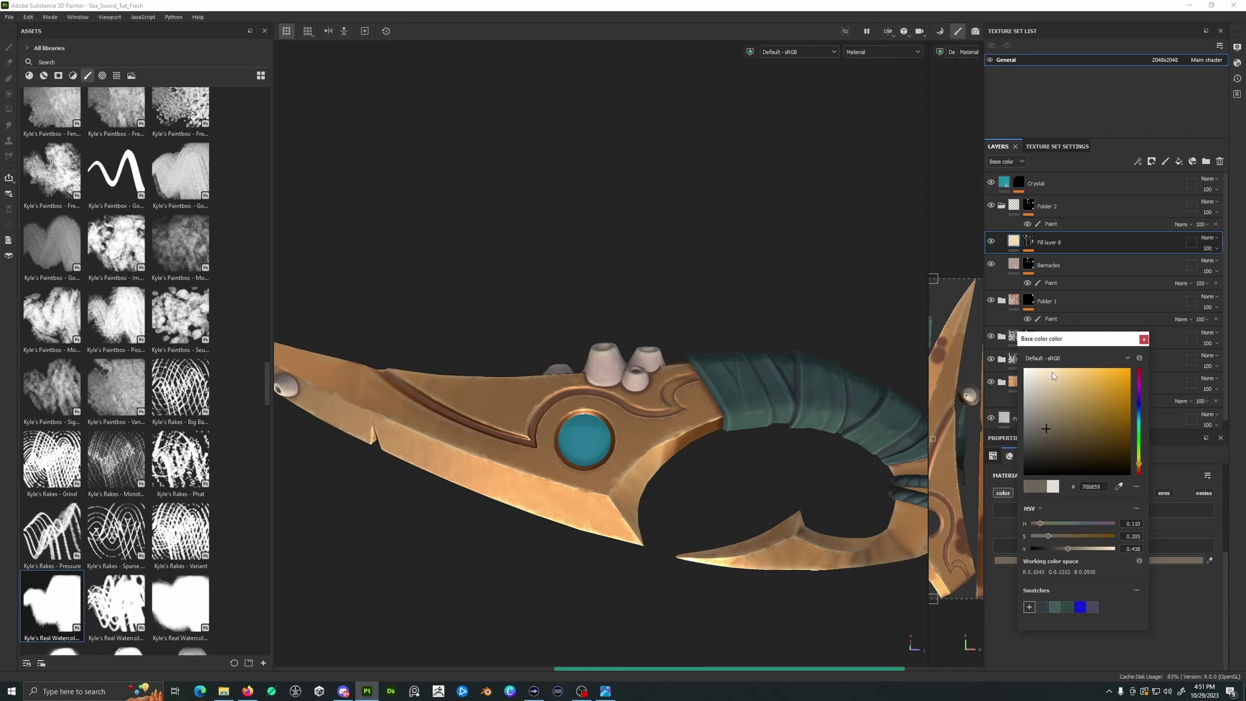
left_click(1050, 371)
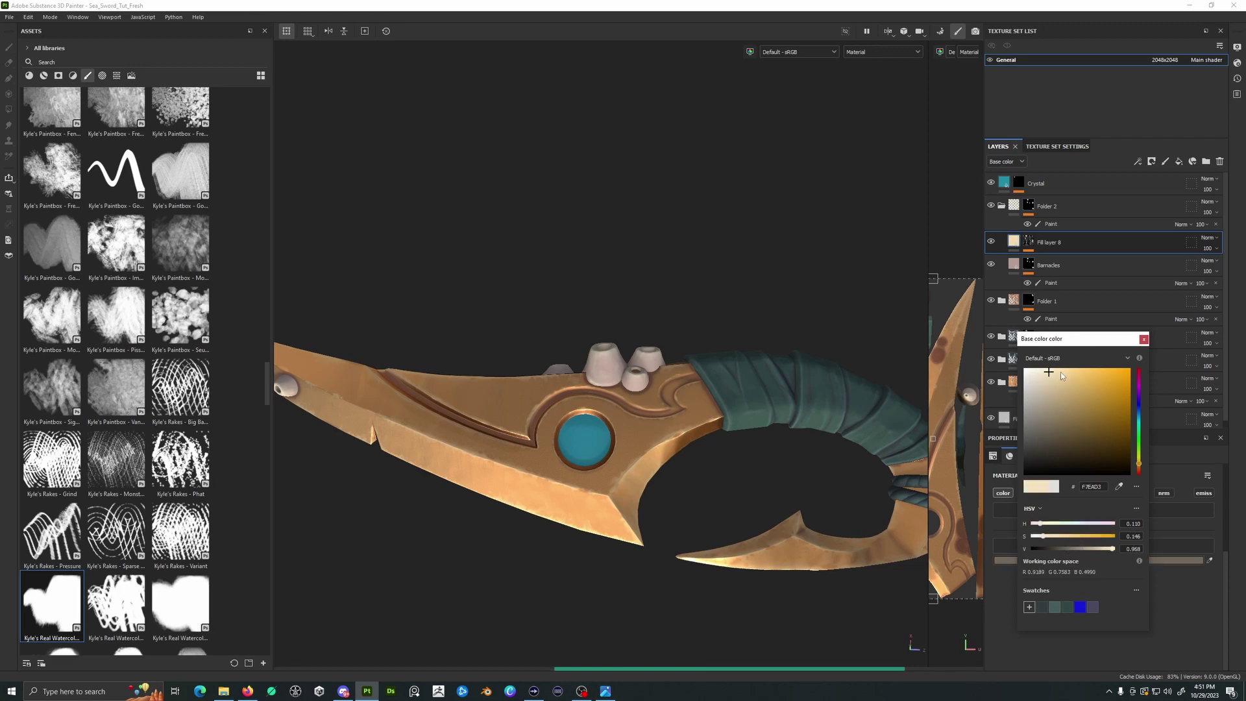
left_click(1060, 372)
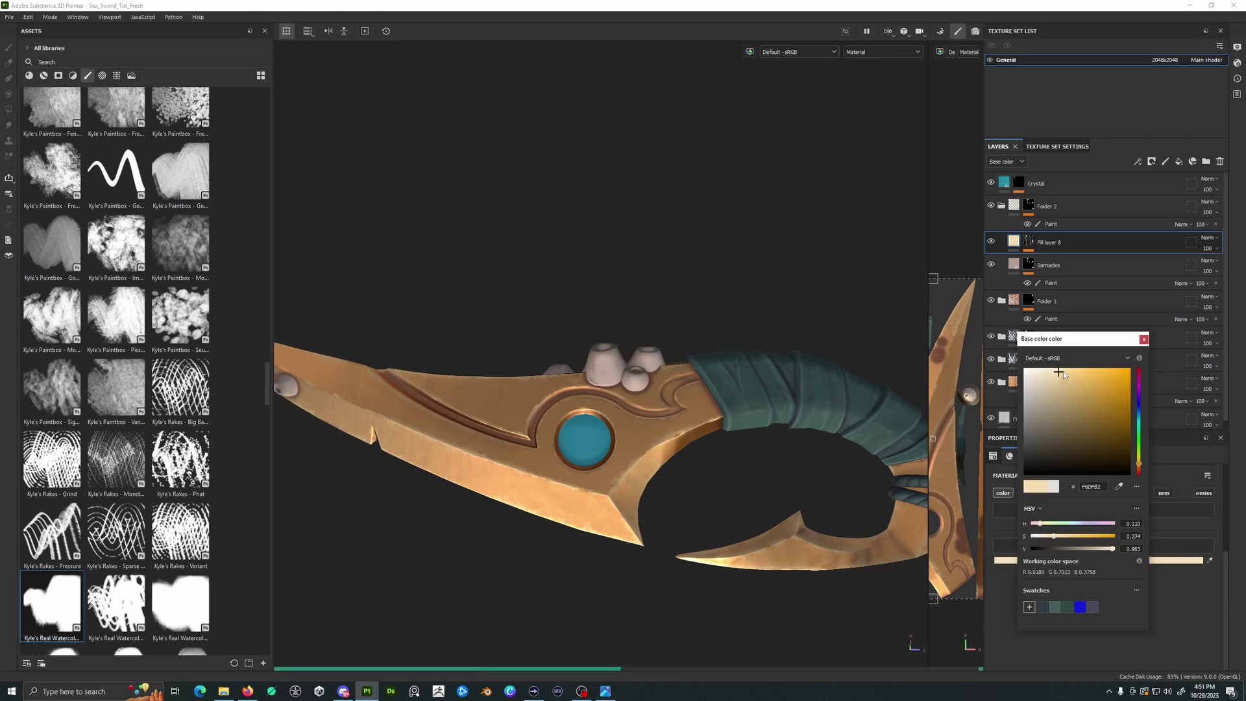
left_click(1064, 372)
left_click_drag(1063, 373, 1046, 373)
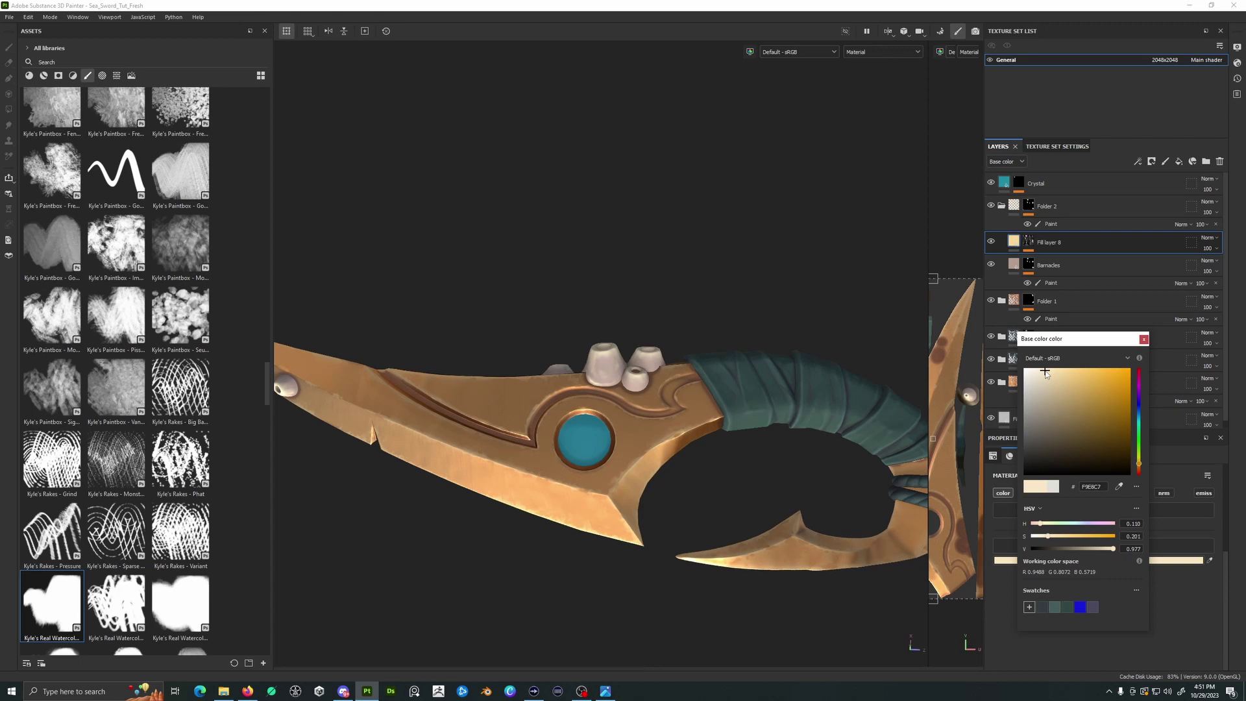
left_click_drag(1046, 373, 1042, 374)
left_click(1143, 338)
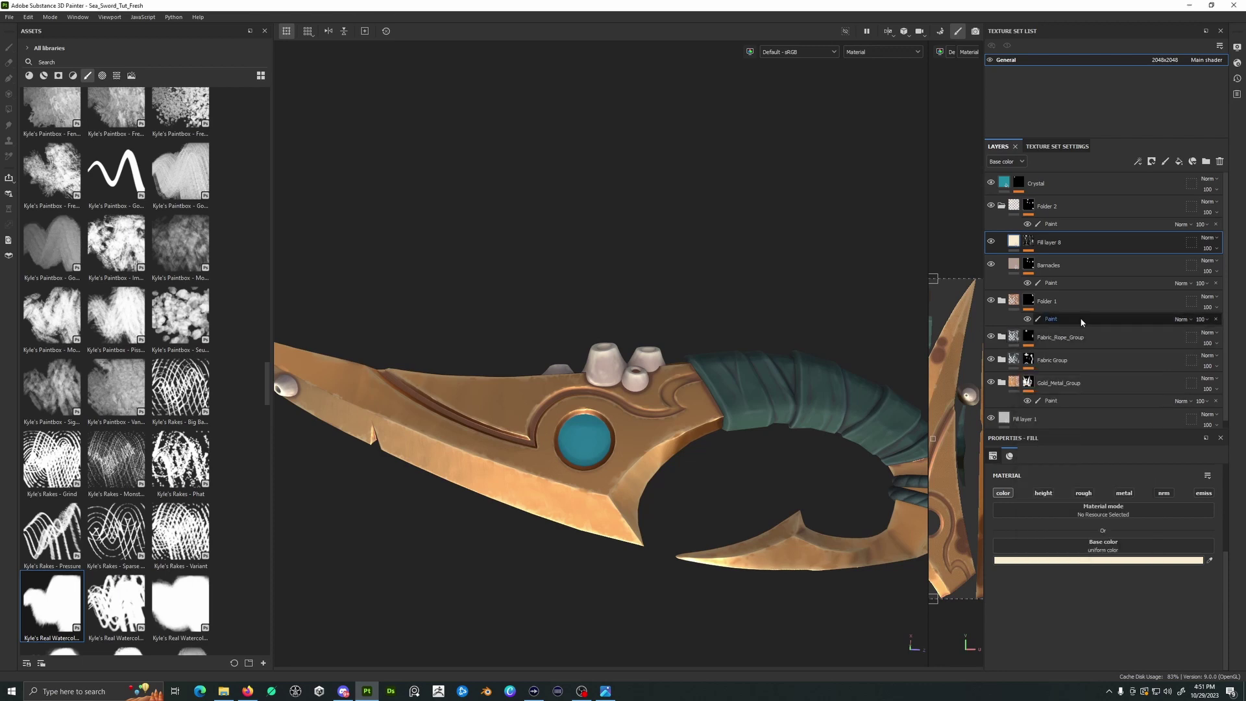
Select the Barnacles layer and toggle its fill's base-colour-only channel setting back off
left_click(1078, 264)
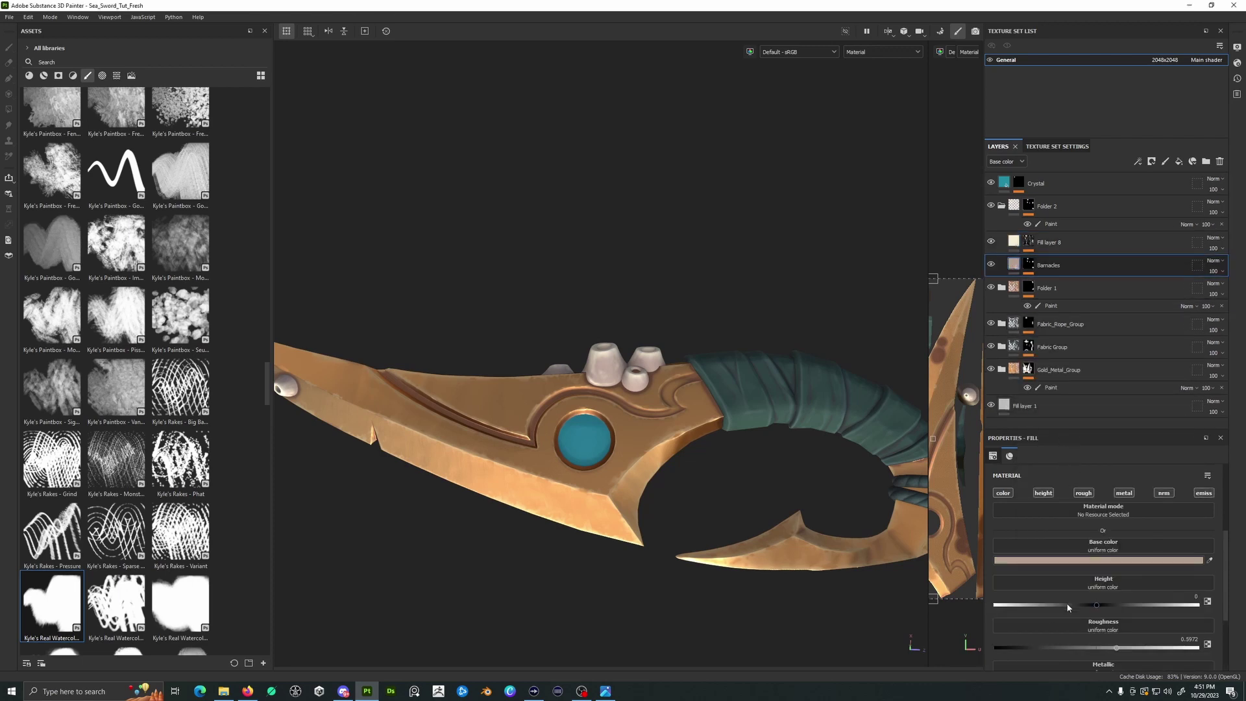
left_click(1007, 493)
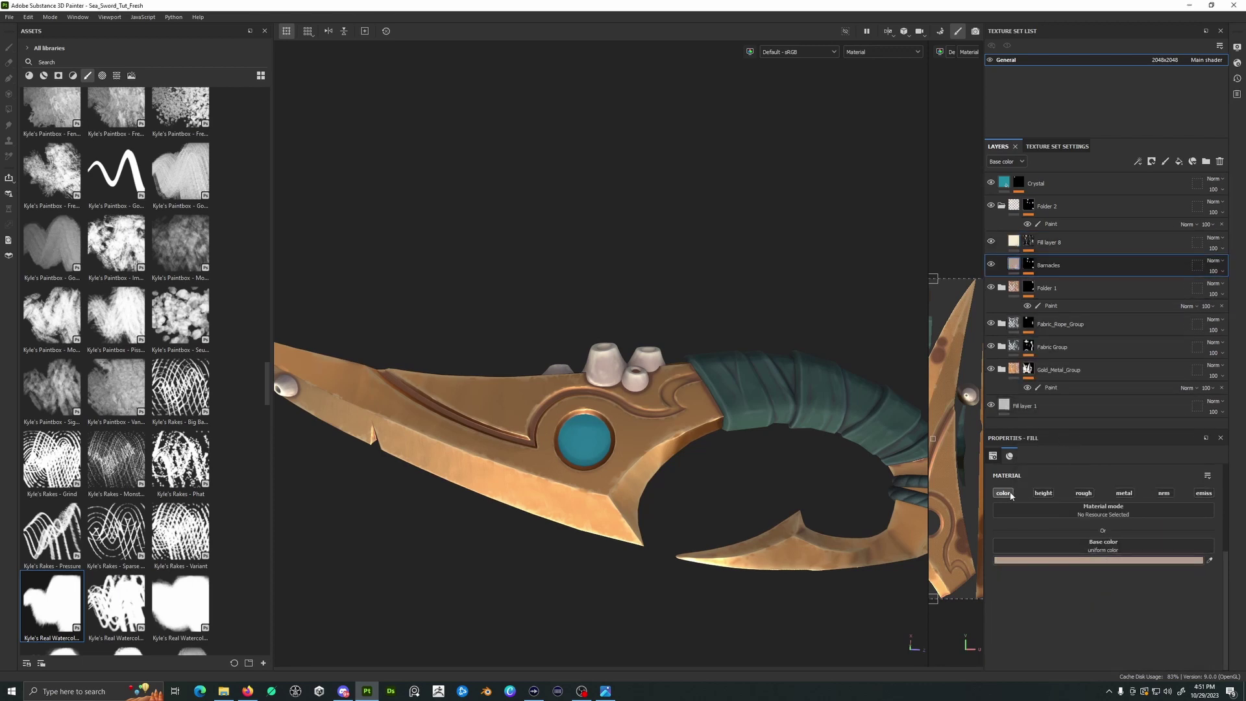
left_click(1010, 495)
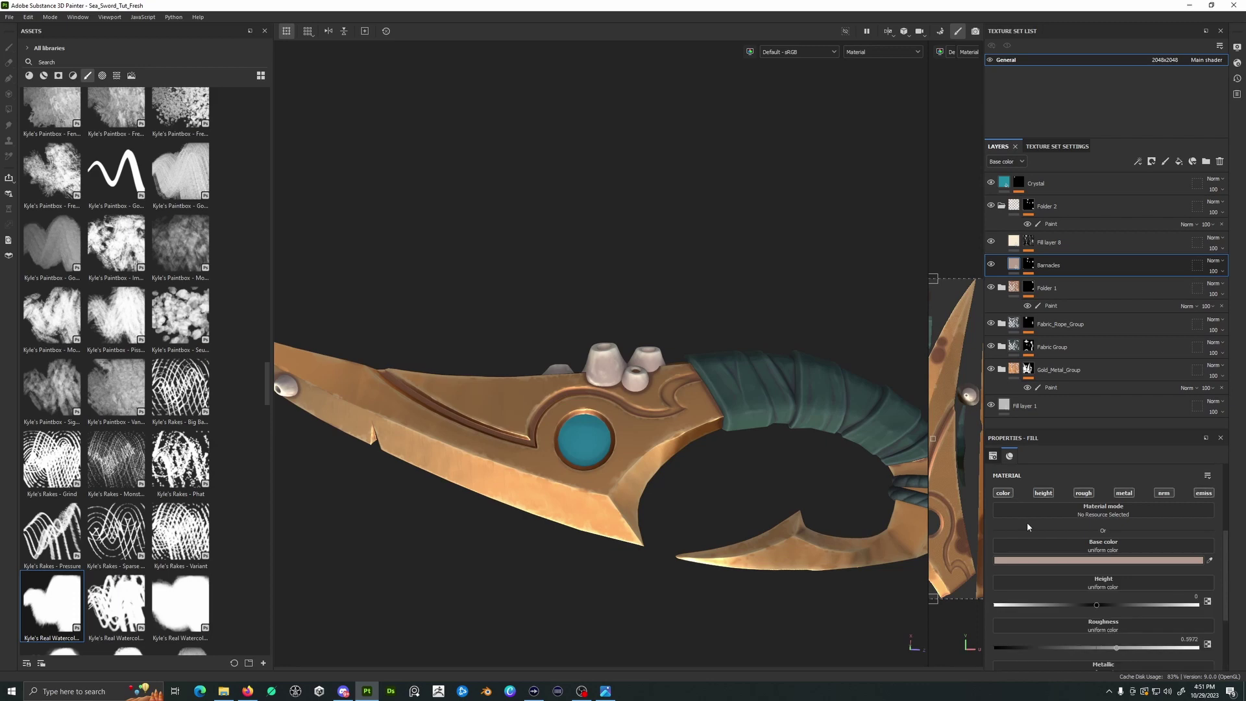
Lighten the barnacles' pink by sampling a lighter pink from the model
left_click(1066, 560)
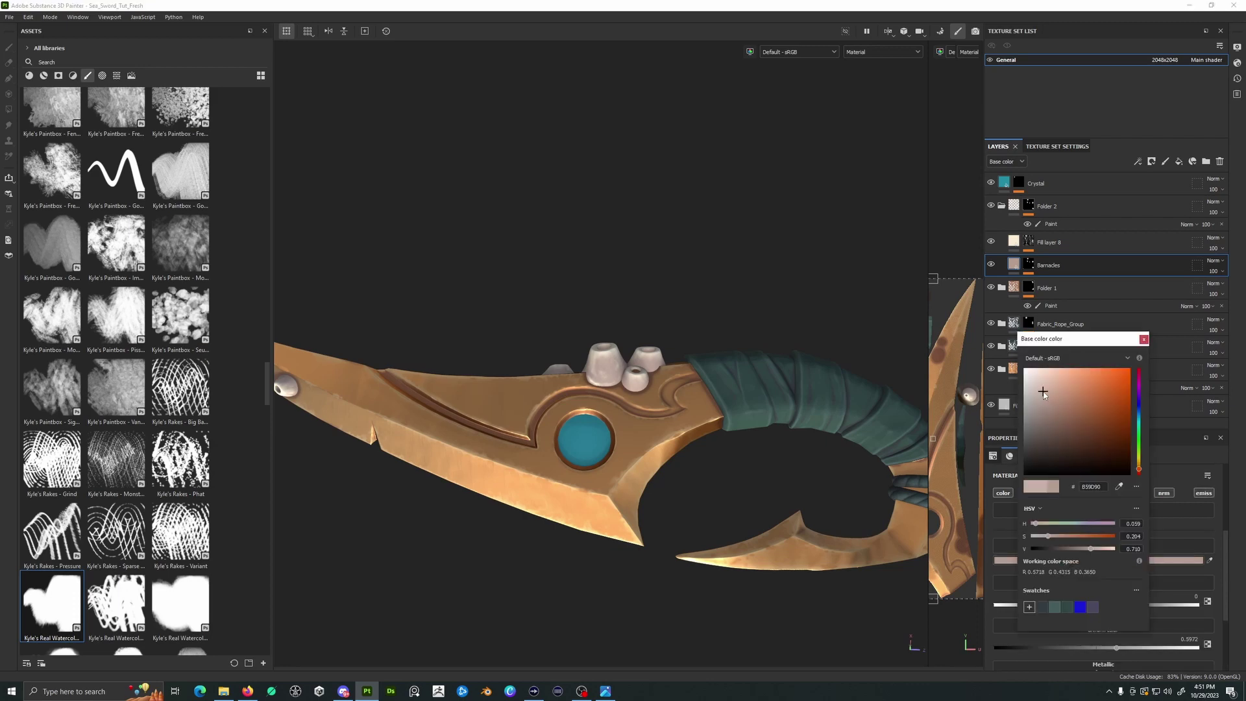
left_click_drag(1046, 407, 1045, 405)
left_click(1118, 486)
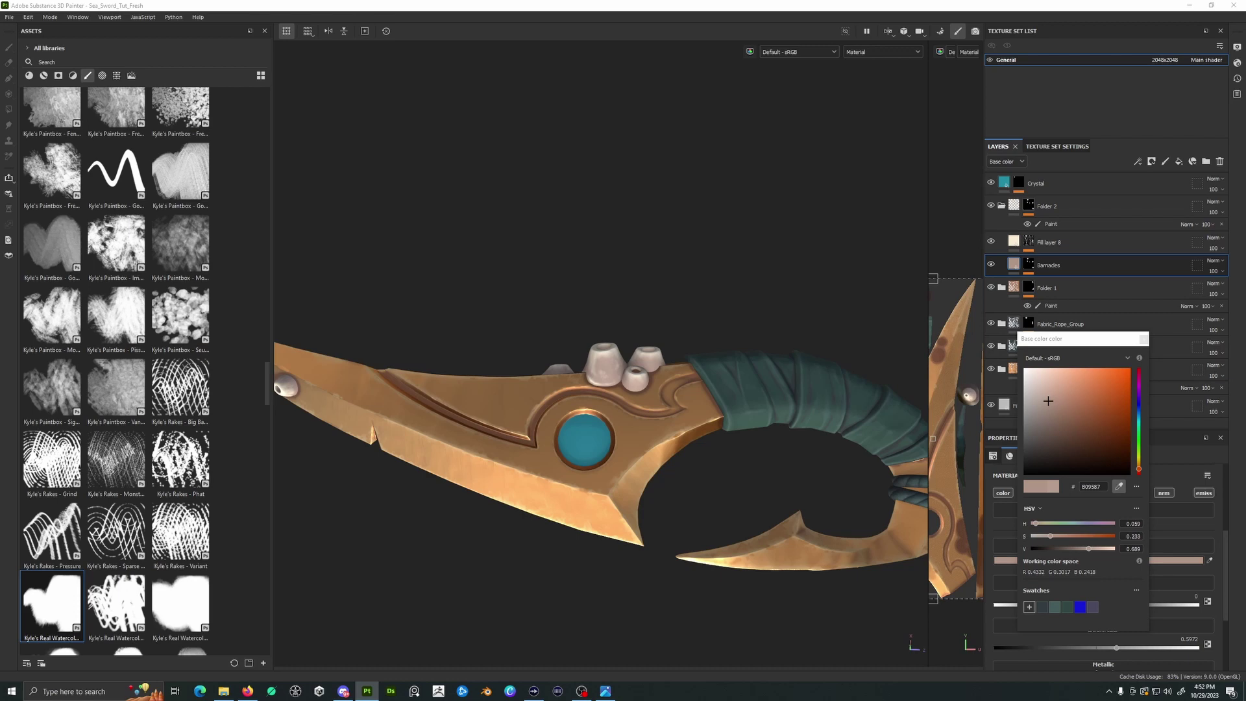
left_click(607, 360)
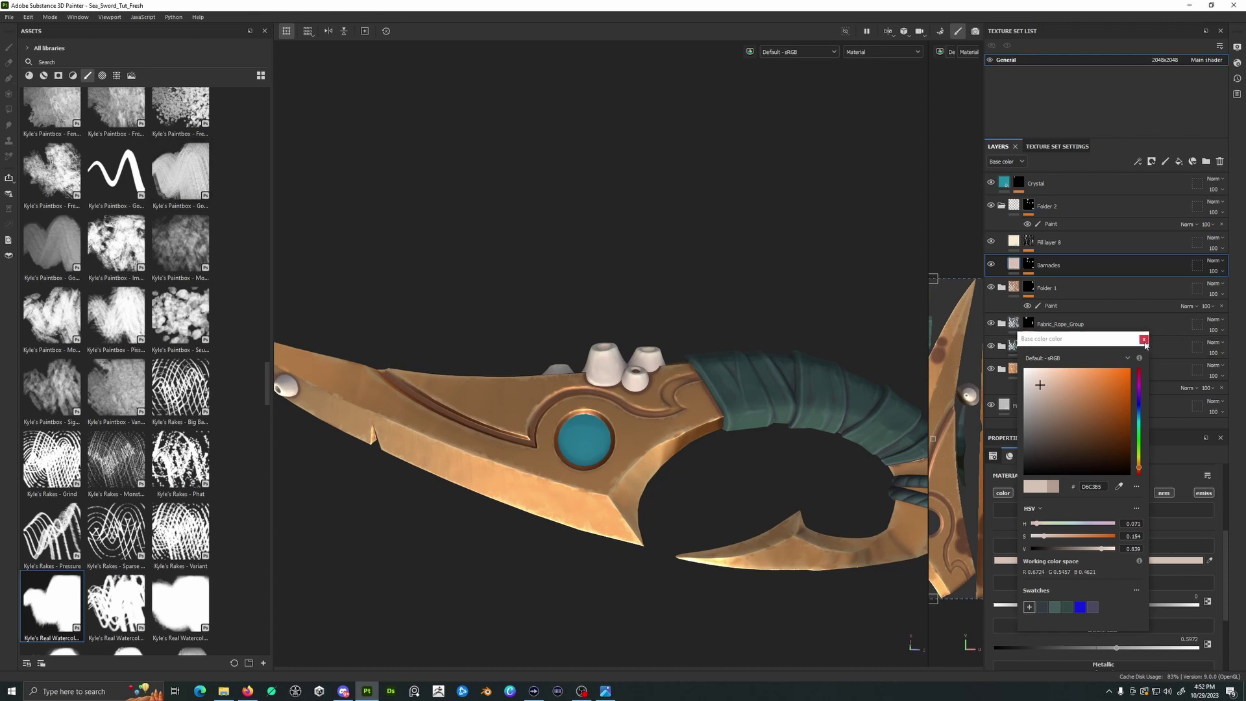
Mute Fill layer 8's cream to a slightly greyer, darker, warmer shade
left_click(1038, 242)
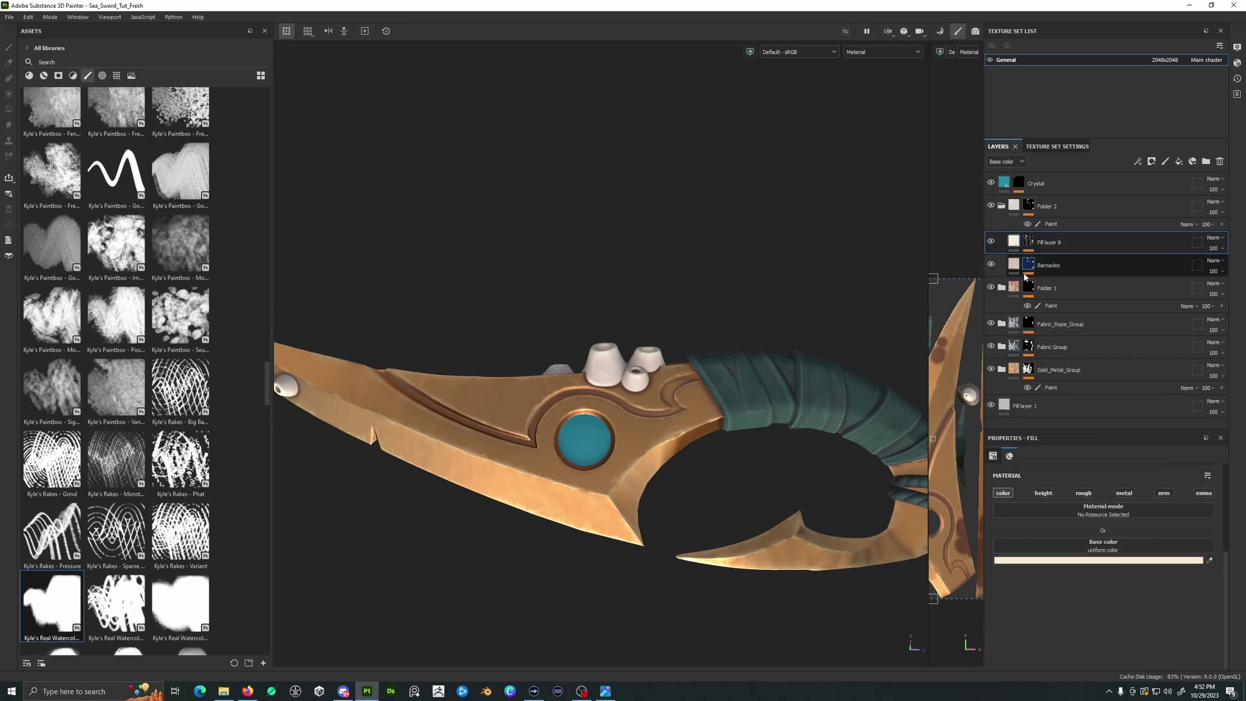
left_click(1070, 560)
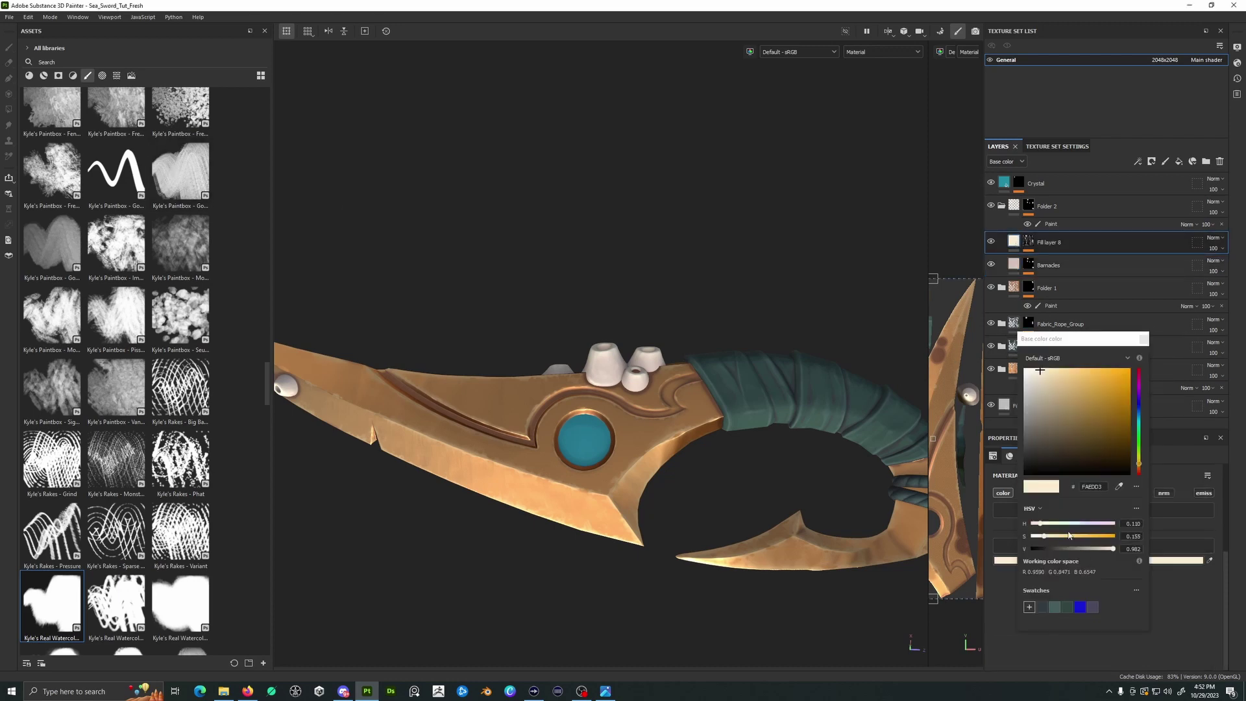
left_click(1037, 375)
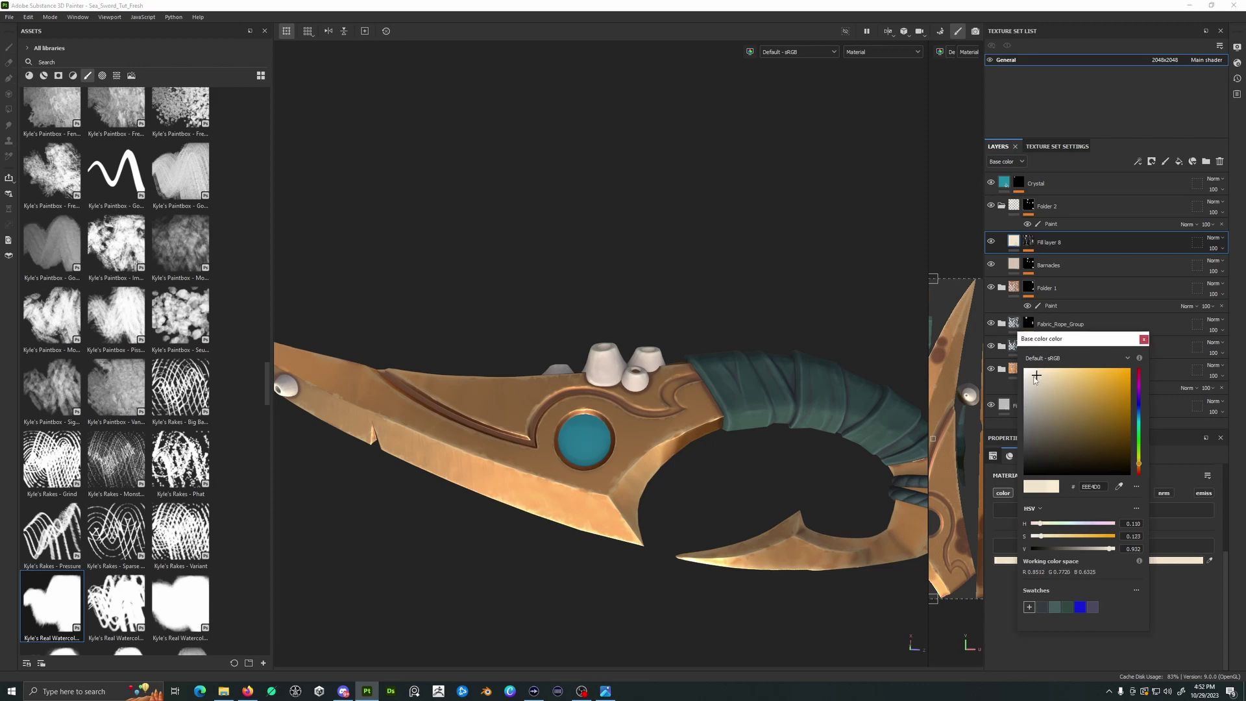
left_click(1033, 378)
left_click(1040, 381)
left_click(1143, 339)
Add a paint effect to Fill layer 8's mask and set Global Blur 0.22, Global Balance 0.91
key("4")
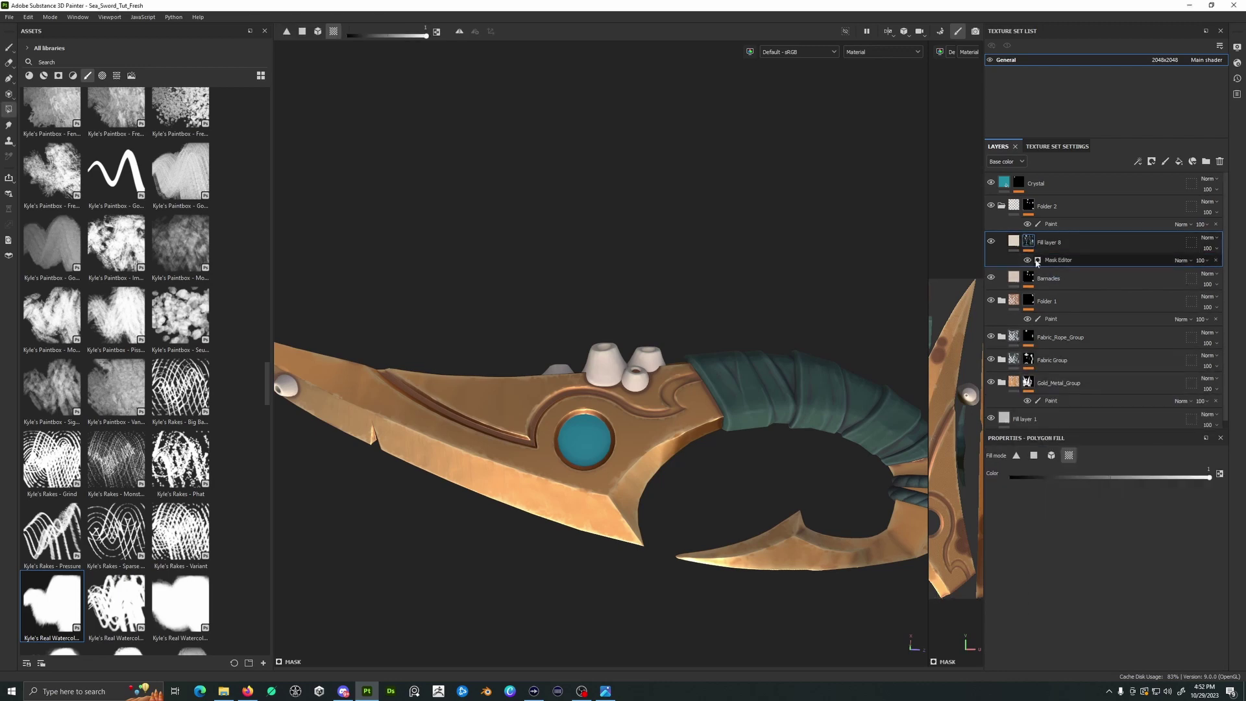
left_click(1037, 260)
scroll(661, 388, "up", 5)
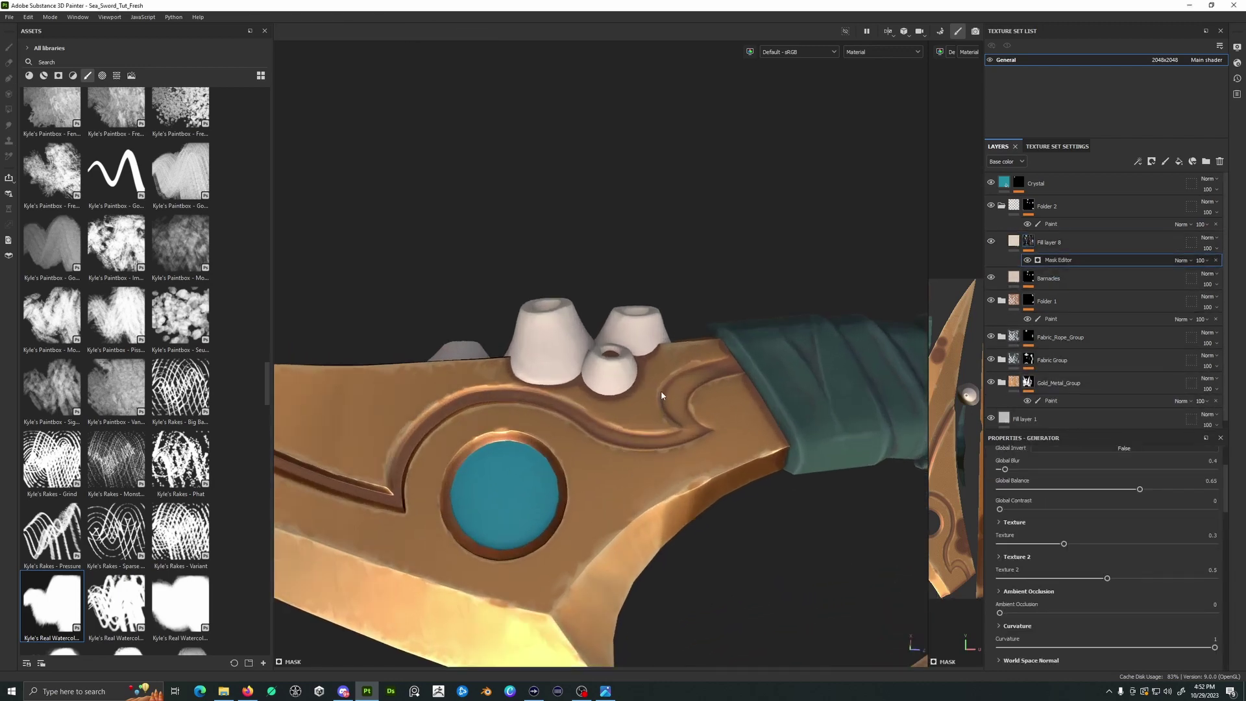
left_click_drag(1005, 469, 1003, 470)
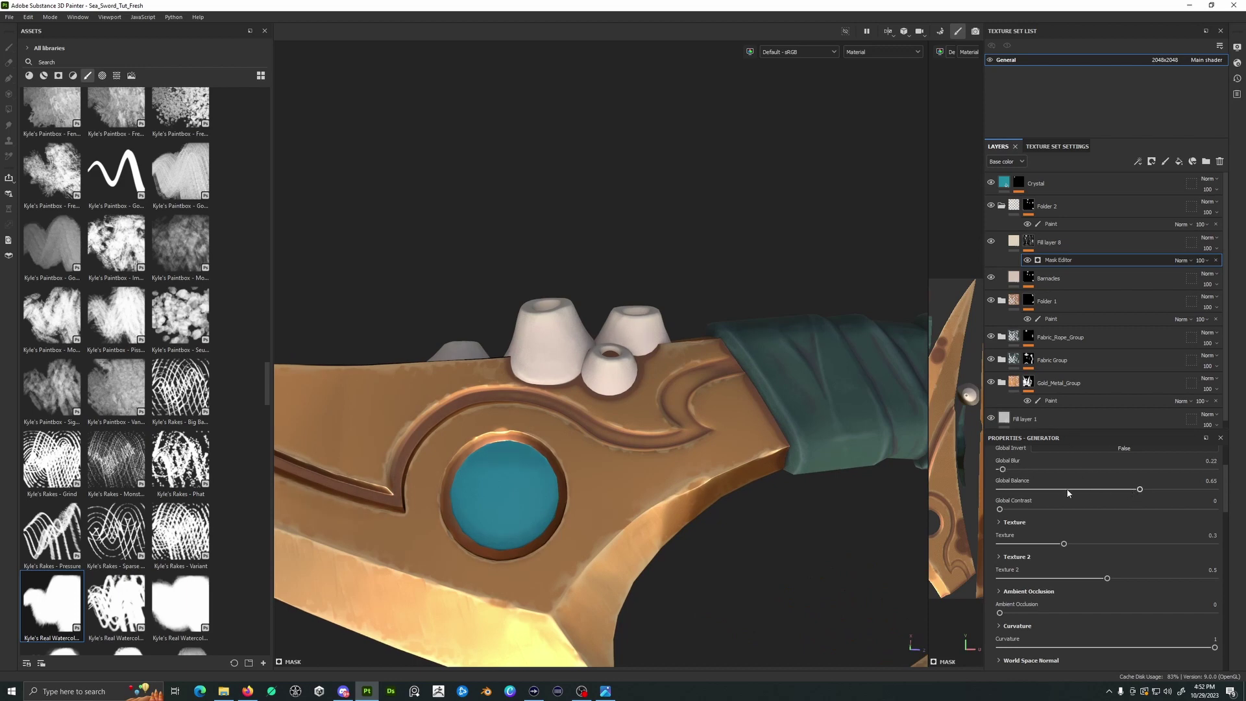
left_click_drag(1090, 488, 1195, 488)
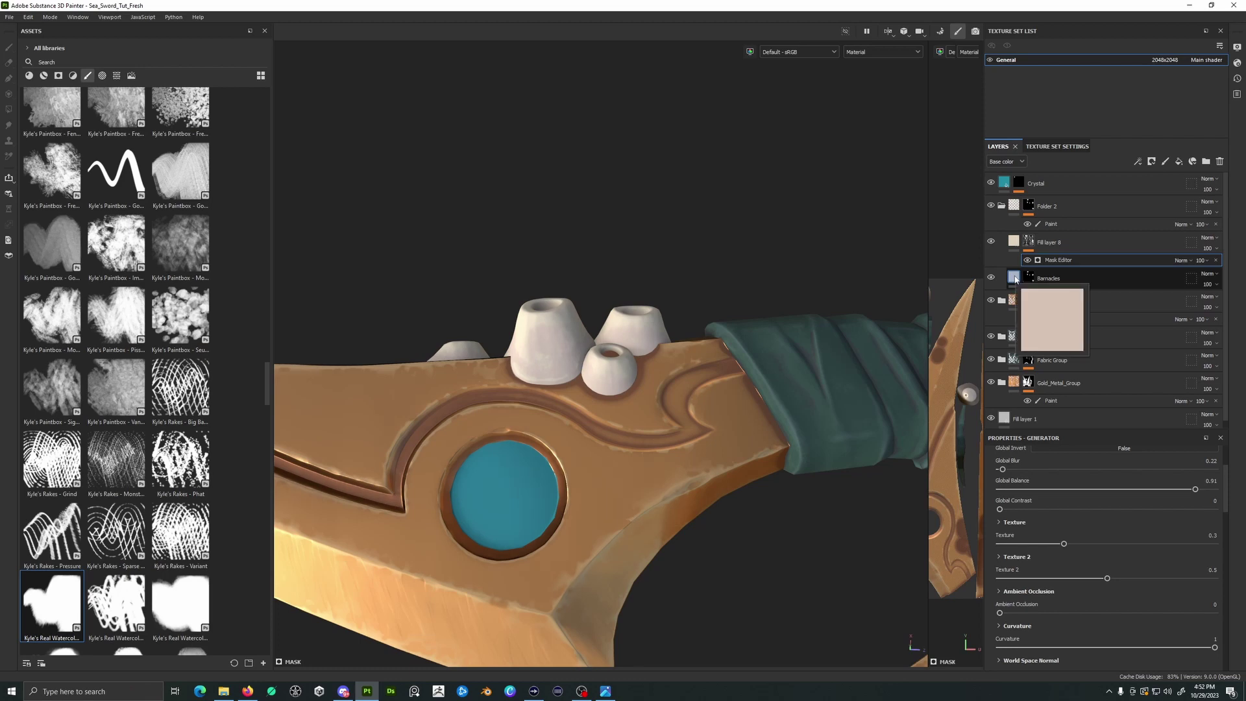
Darken the Barnacles layer's pink base colour slightly with the V slider
left_click(1016, 279)
left_click(1098, 561)
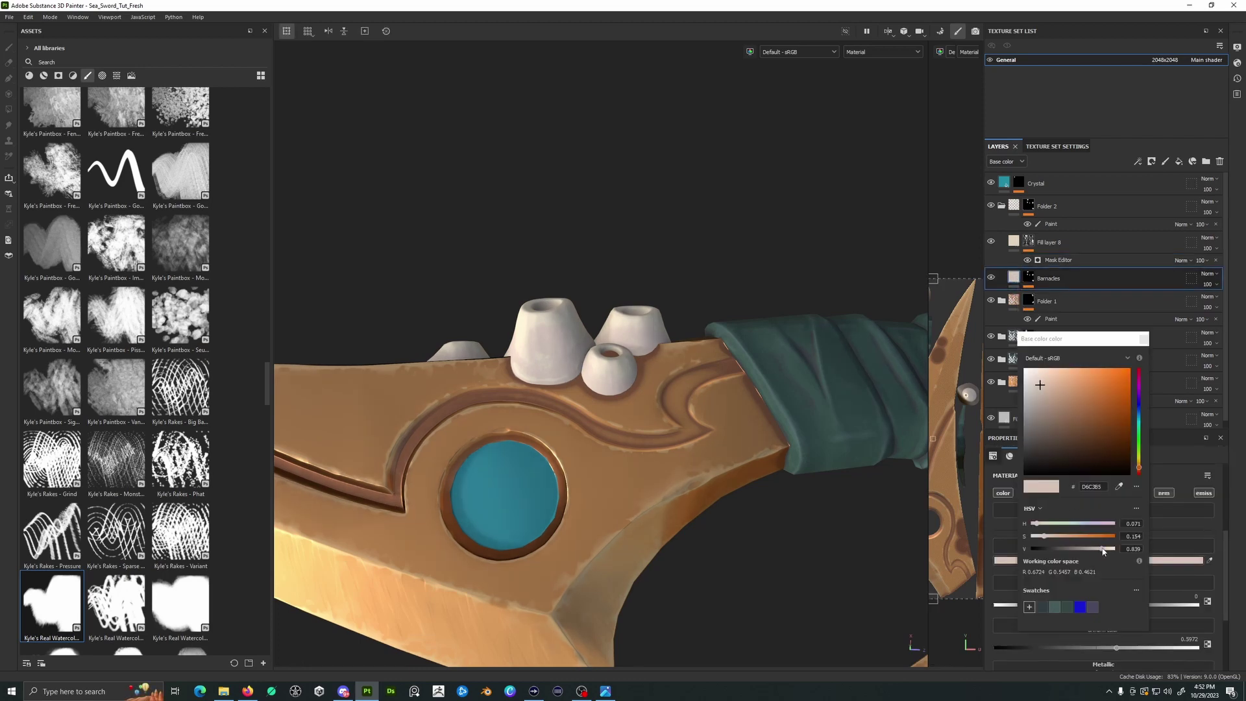
left_click(1102, 551)
left_click_drag(1101, 549, 1097, 550)
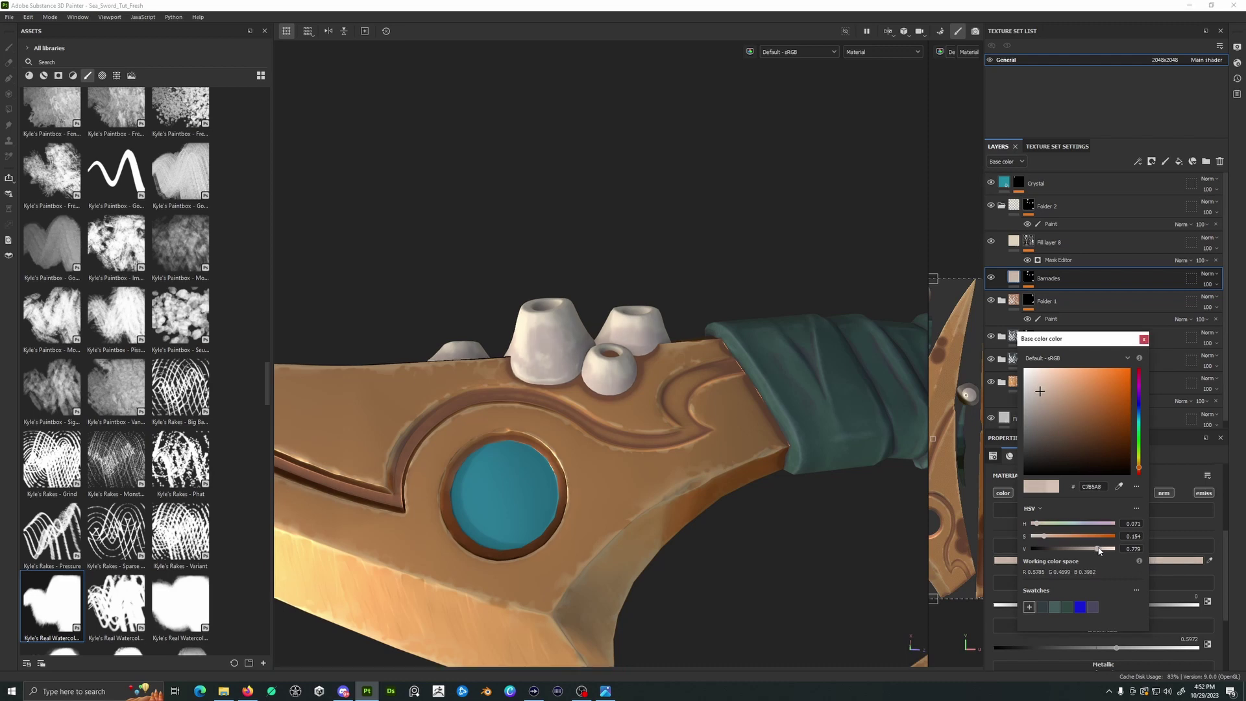
left_click(1143, 340)
mouse_move(747, 390)
left_mouse_down("alt")
mouse_move(778, 395)
mouse_move(661, 325)
mouse_move(580, 369)
mouse_move(592, 363)
left_mouse_up("alt")
mouse_move(591, 364)
right_mouse_down("alt")
mouse_move(723, 404)
mouse_move(587, 384)
right_mouse_up("alt")
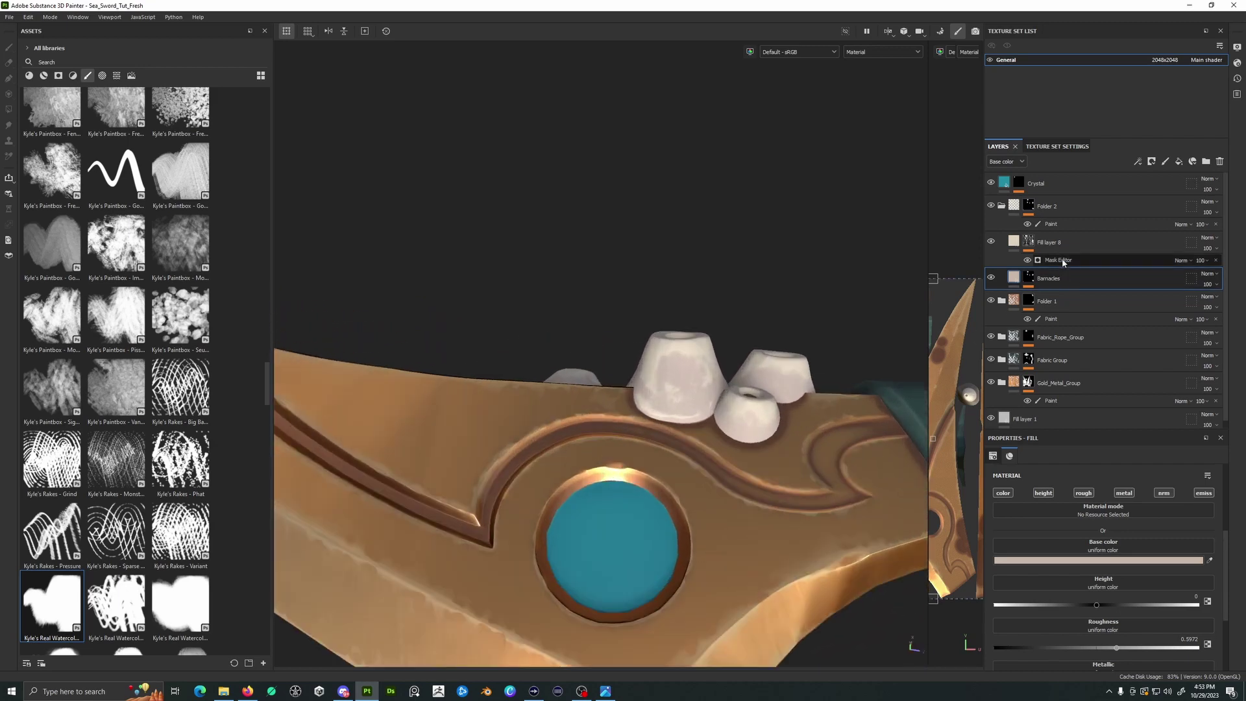
Review Fill layer 8's mask generator, zoom out to a diagonal sword view, and select Fill layer 8
left_click(1061, 259)
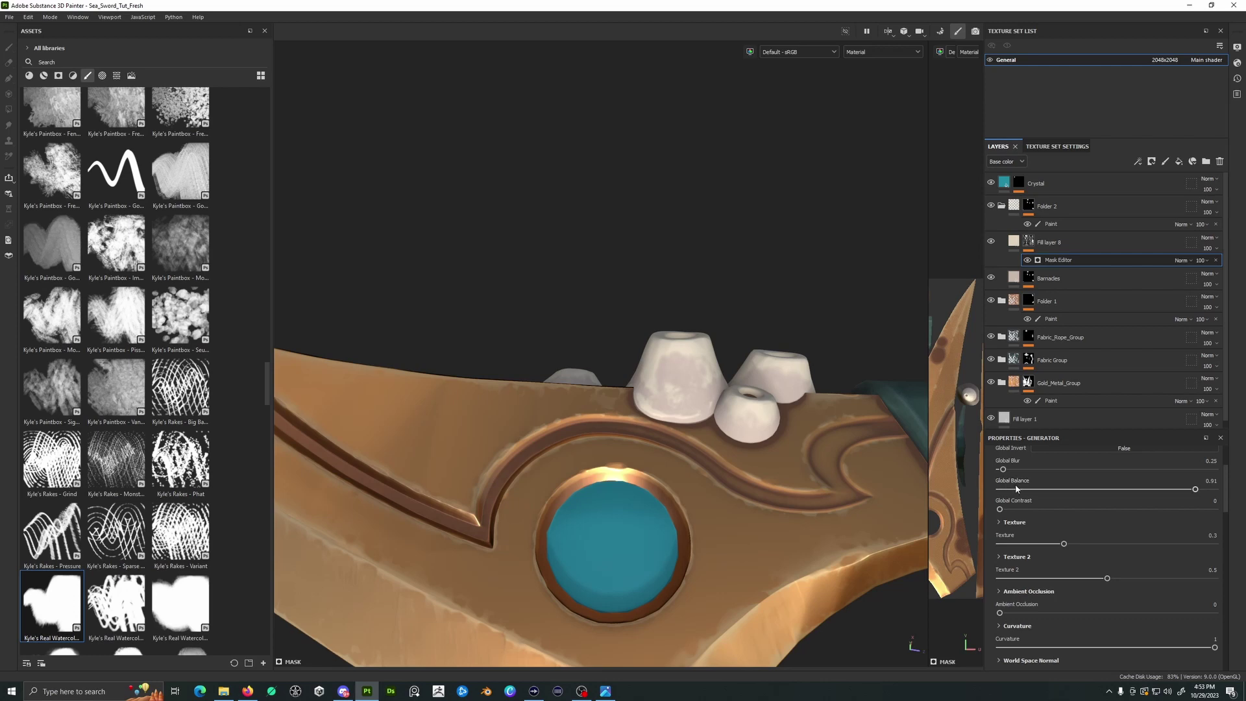
mouse_move(830, 492)
left_mouse_down("alt")
mouse_move(850, 492)
mouse_move(758, 474)
mouse_move(668, 487)
left_mouse_up("alt")
scroll(666, 488, "up", 2)
scroll(667, 487, "up", 2)
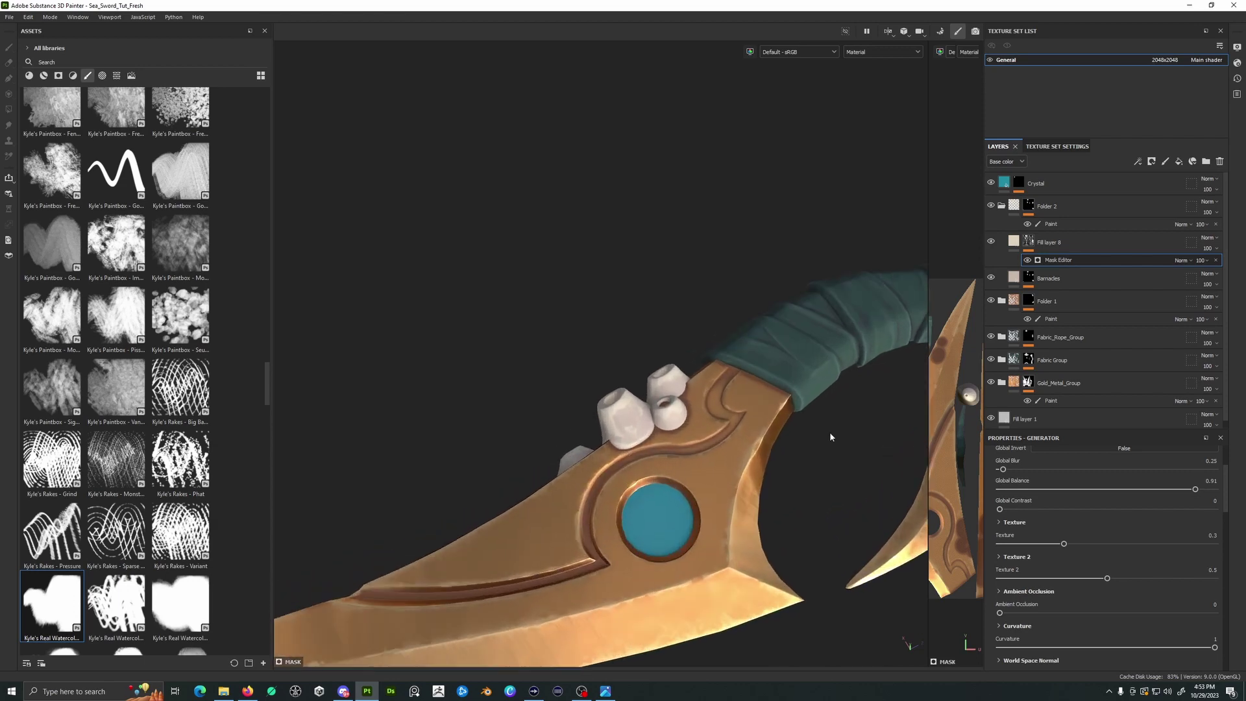
scroll(667, 487, "up", 2)
scroll(669, 492, "up", 3)
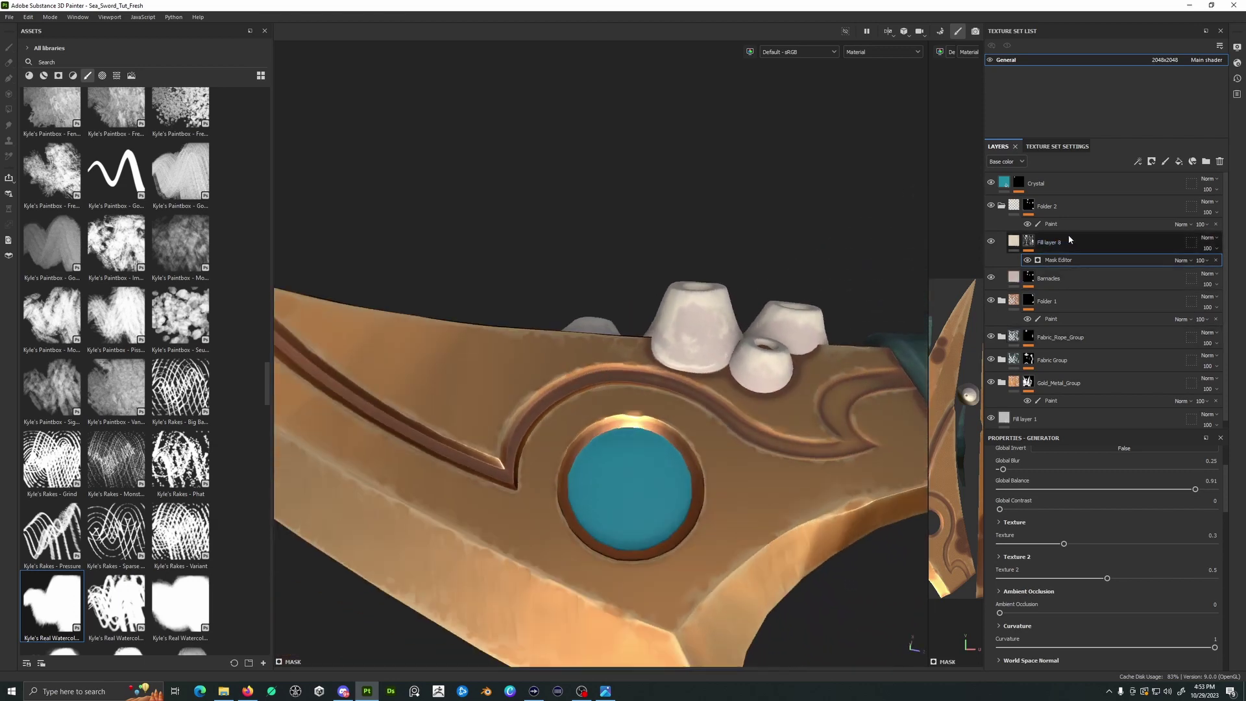
left_click(1029, 241)
Add a colour-only fill layer above Fill layer 8 with an eyedropped pale pink base colour
left_click(1179, 163)
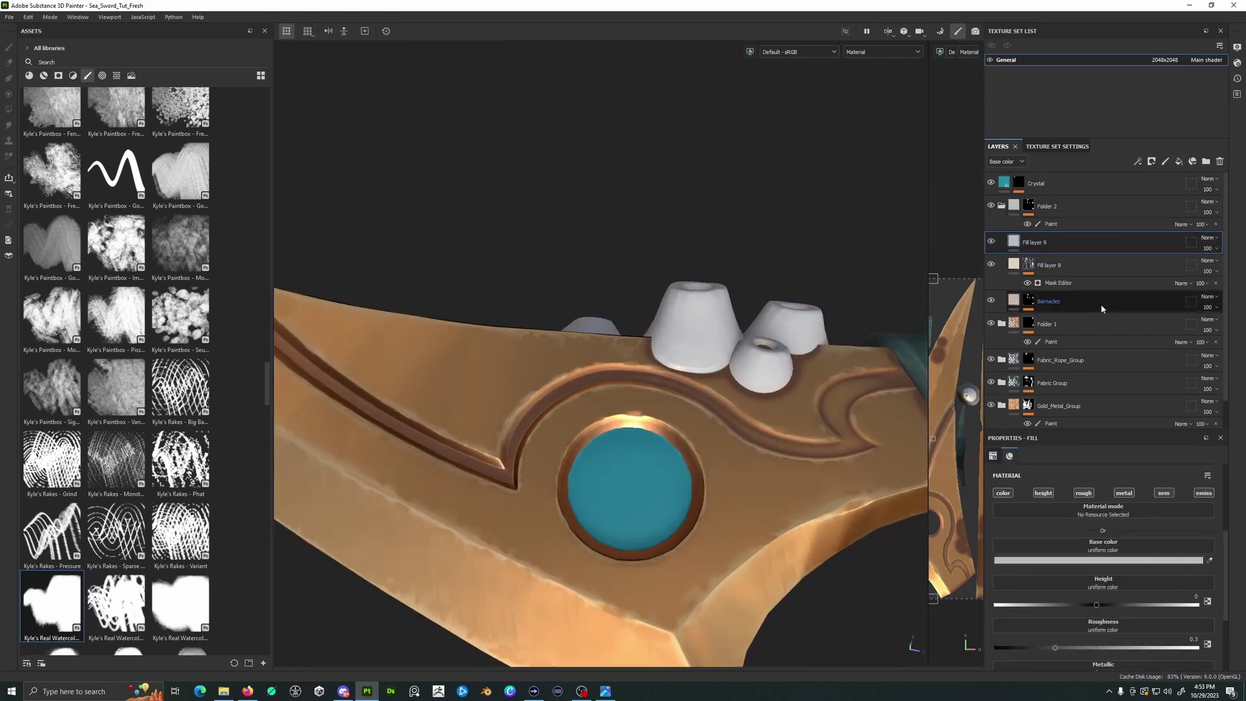
left_click(1004, 493)
left_click(1210, 559)
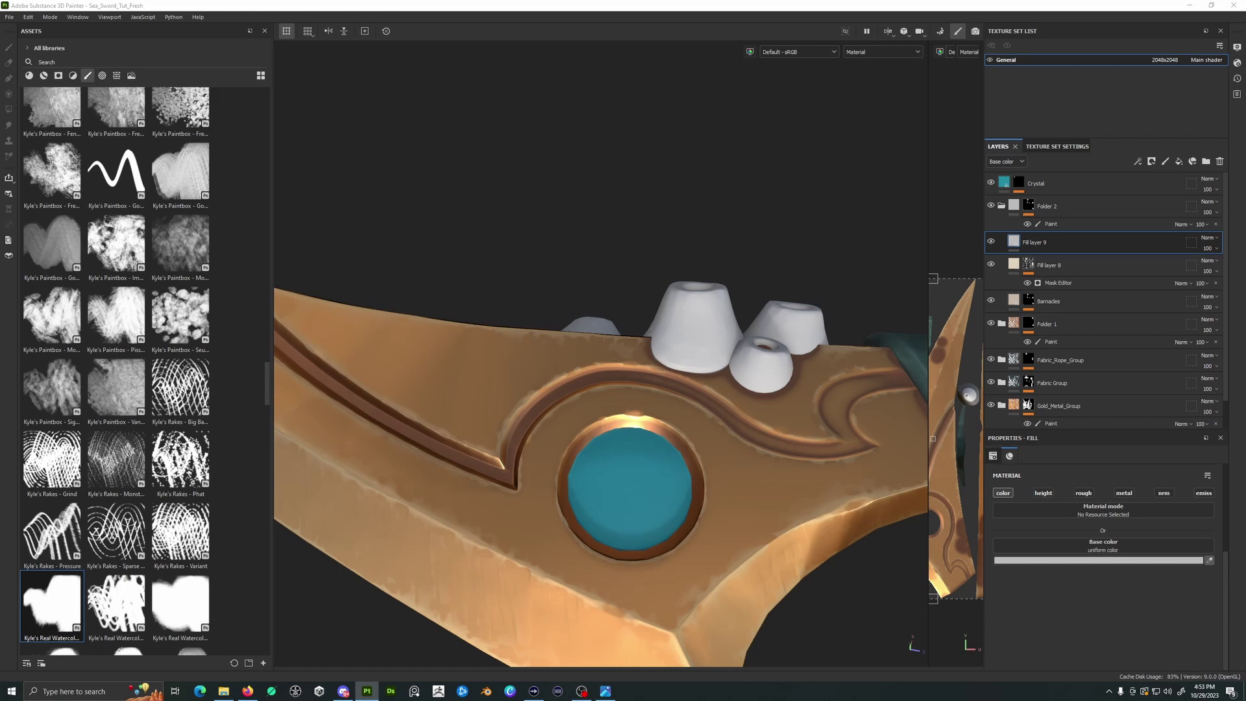
left_click(181, 172)
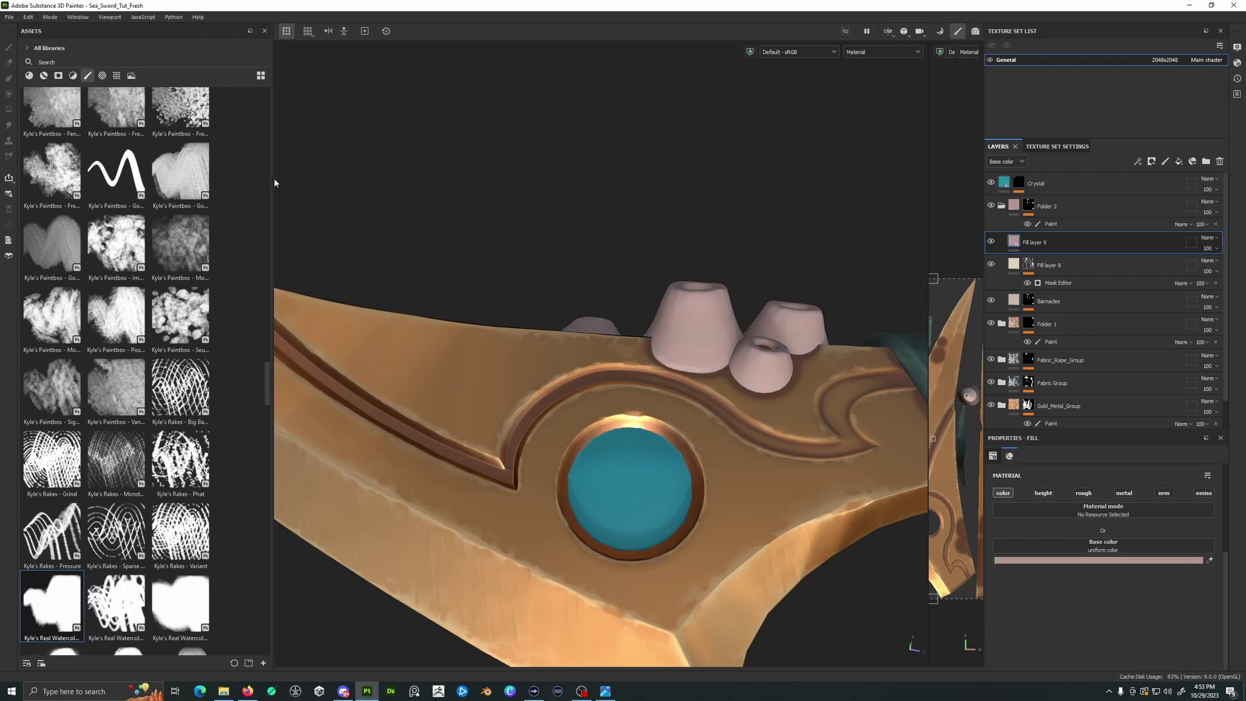
Give Fill layer 9 a black mask and paste in Fill layer 7's copied generator
left_click(1001, 323)
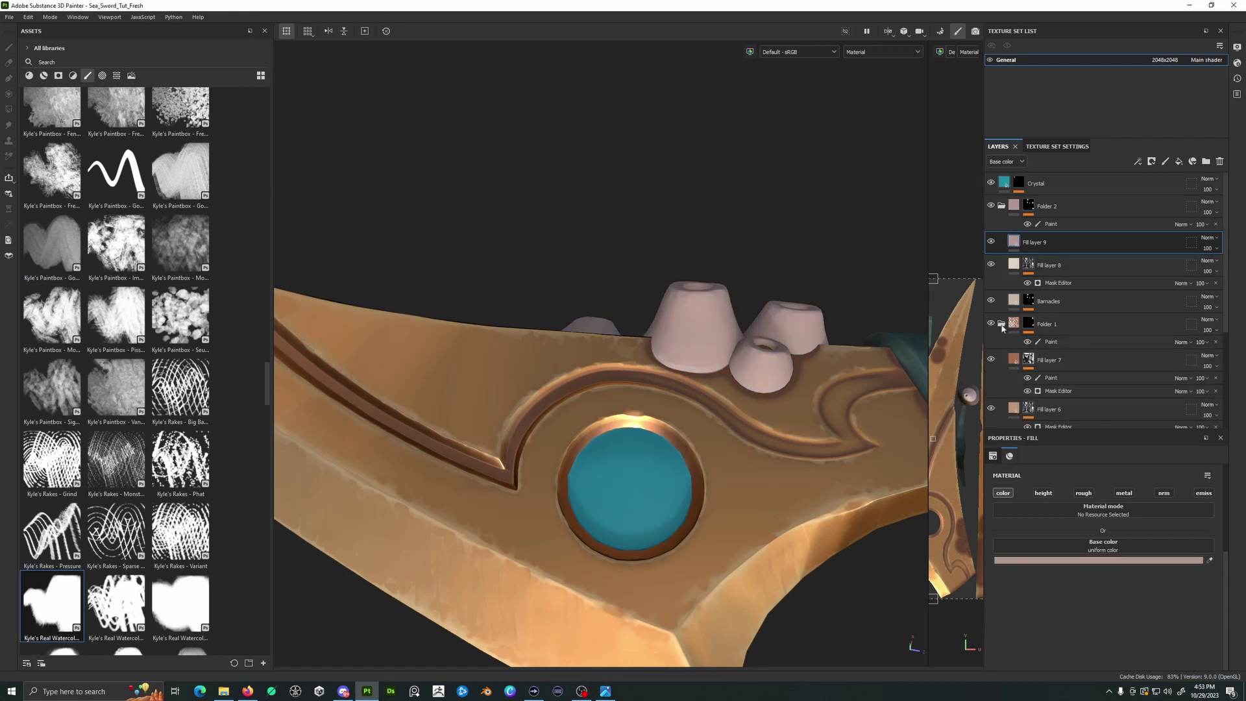
left_click(1079, 390)
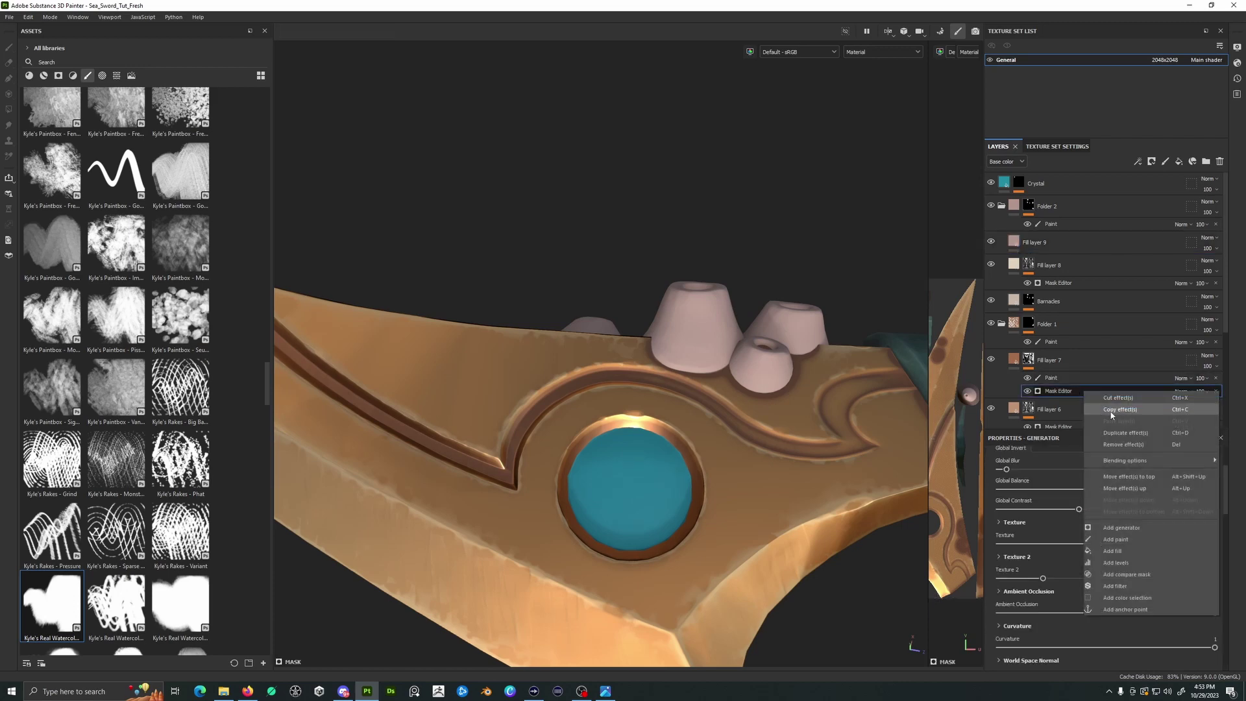
left_click(1031, 240)
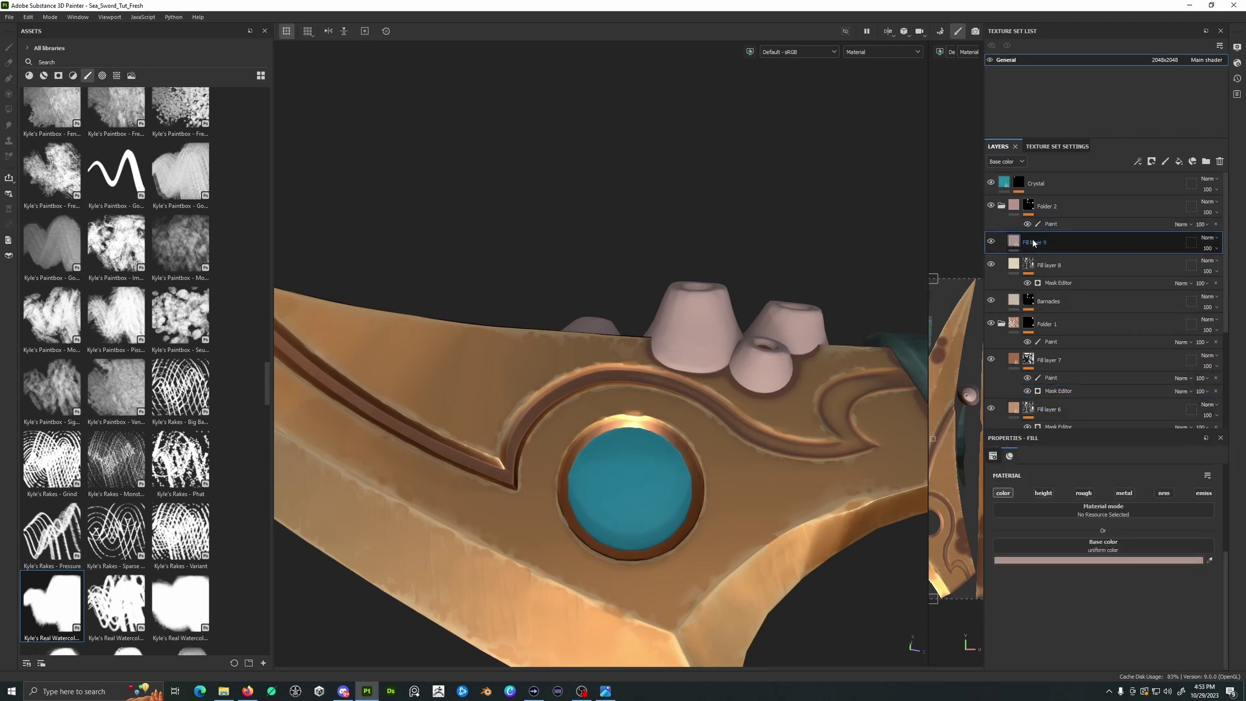
right_click(1034, 243)
left_click(1036, 250)
right_click(1032, 243)
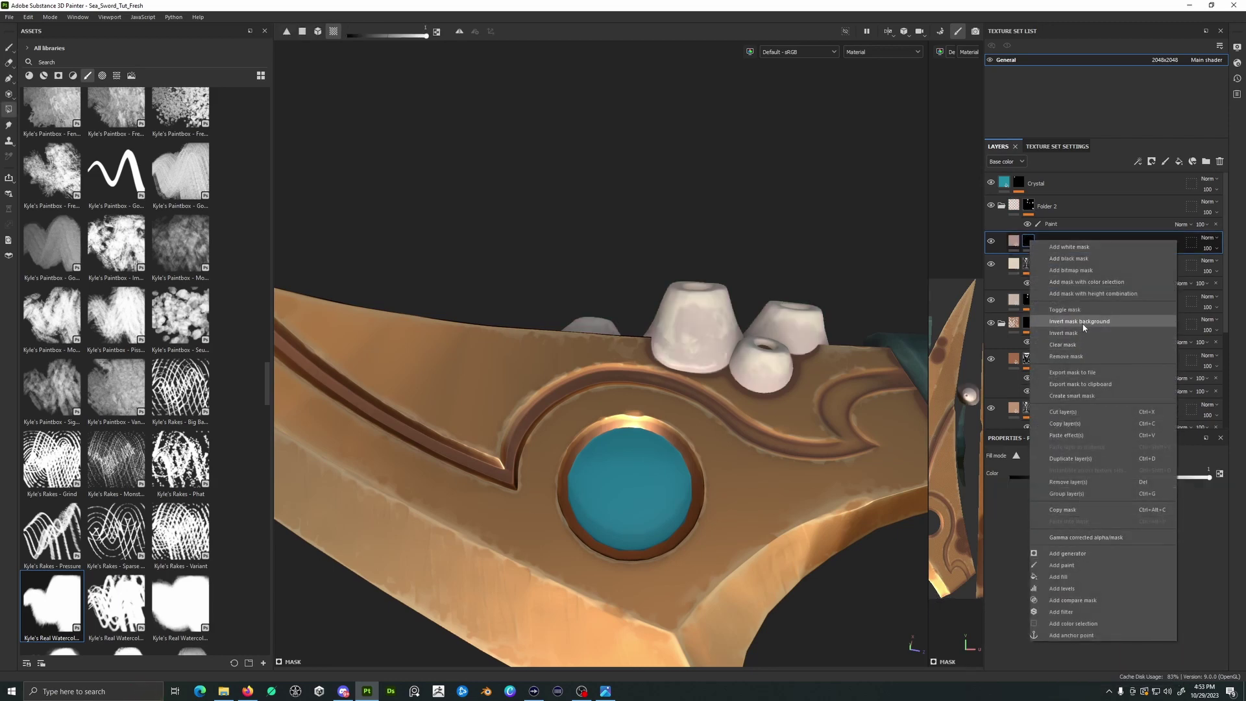
left_click(1087, 433)
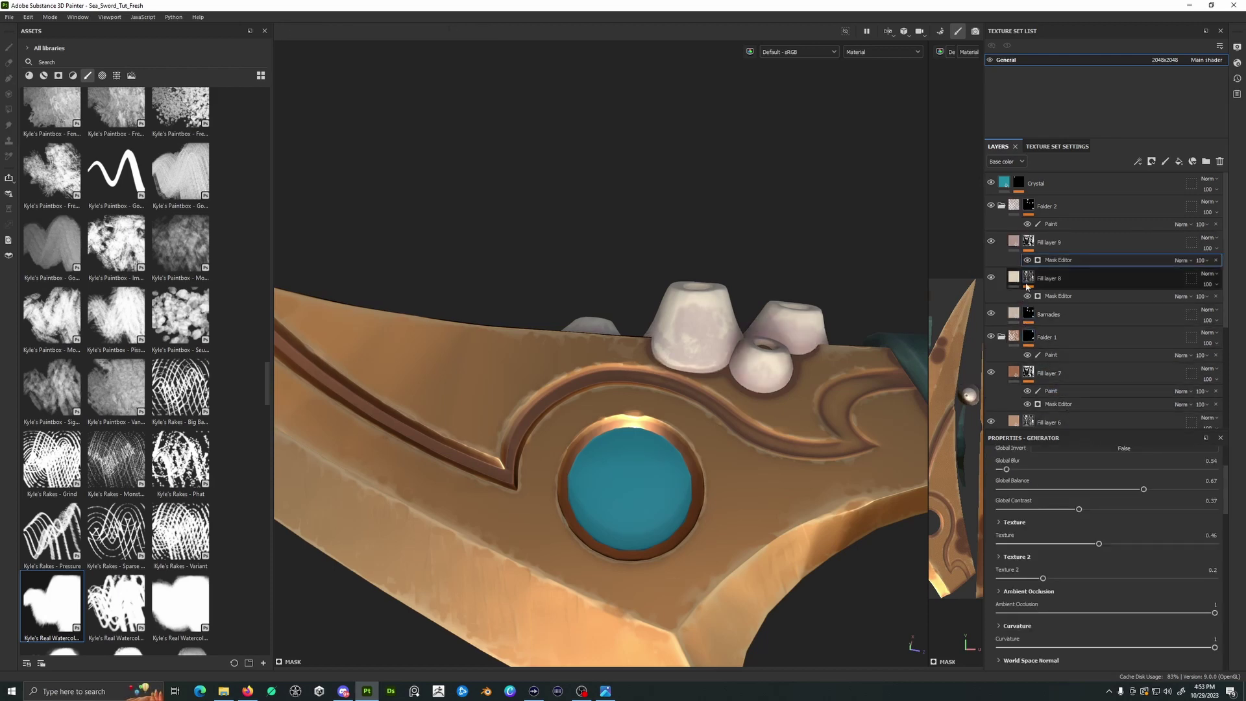
Toggle the pasted generator to compare, then orbit to inspect the barnacles near the guard
left_click(1028, 260)
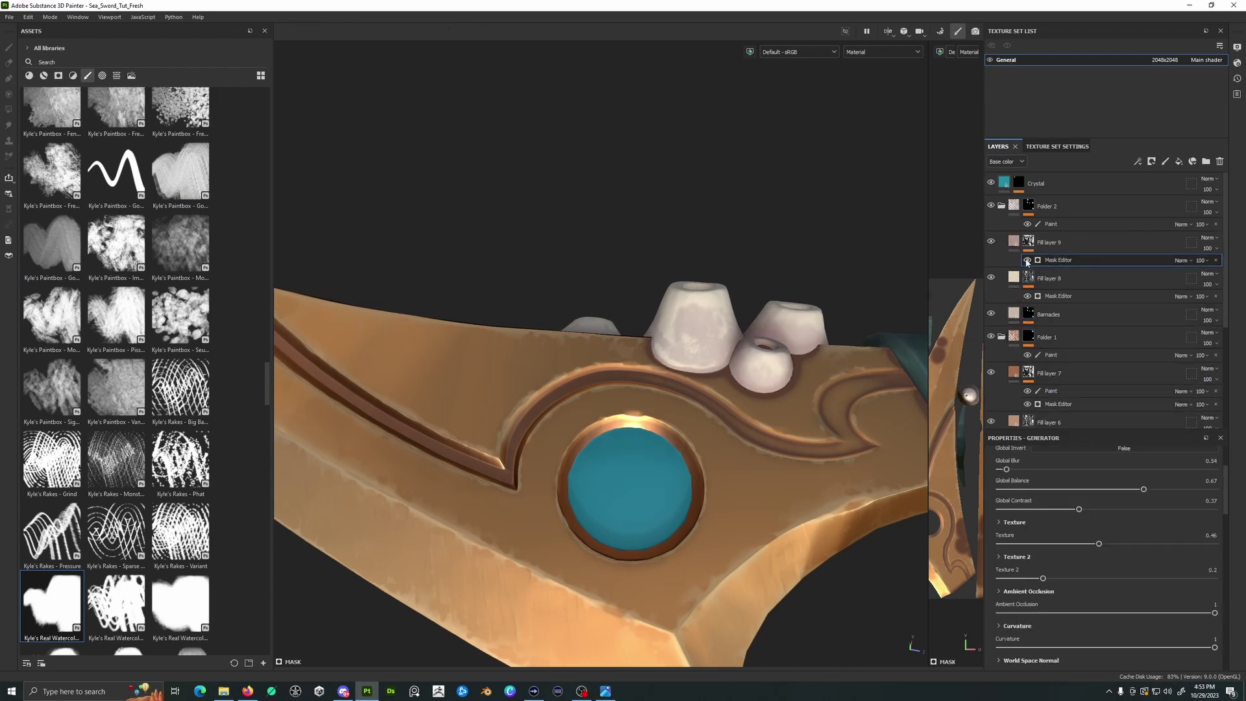
left_click(1027, 260)
right_click_drag(815, 318, 677, 294, "alt")
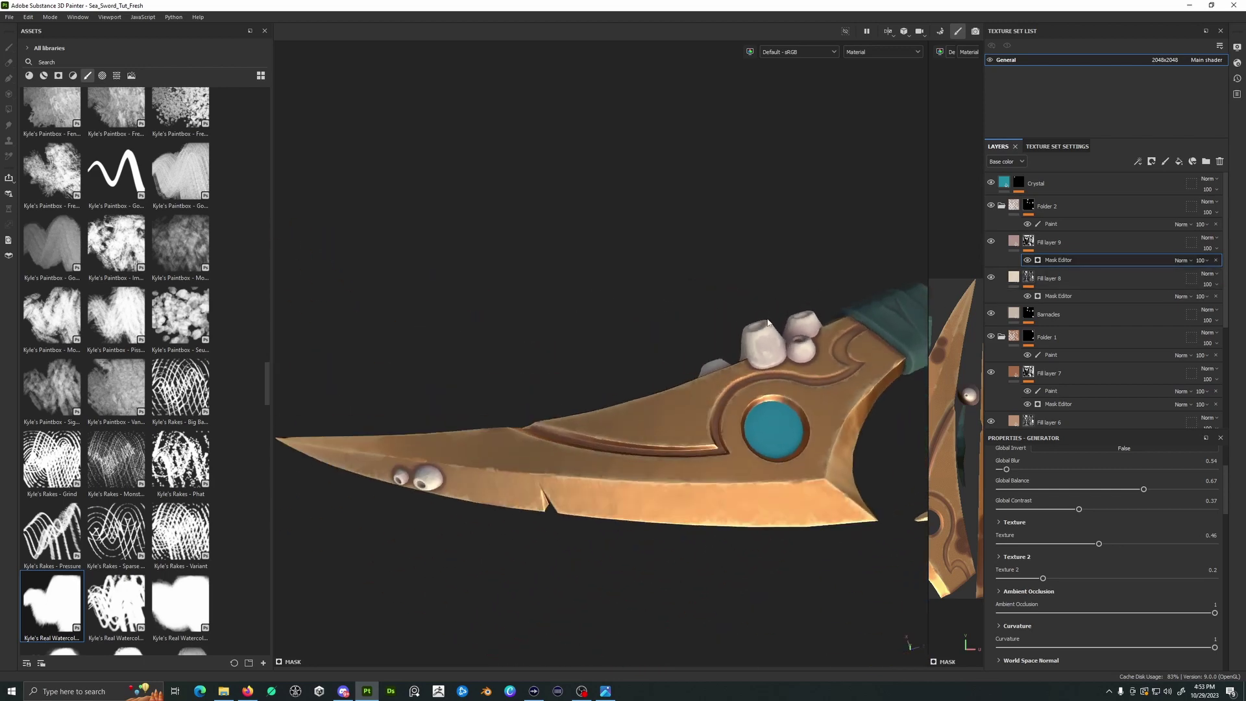
left_click_drag(677, 294, 617, 309, "alt")
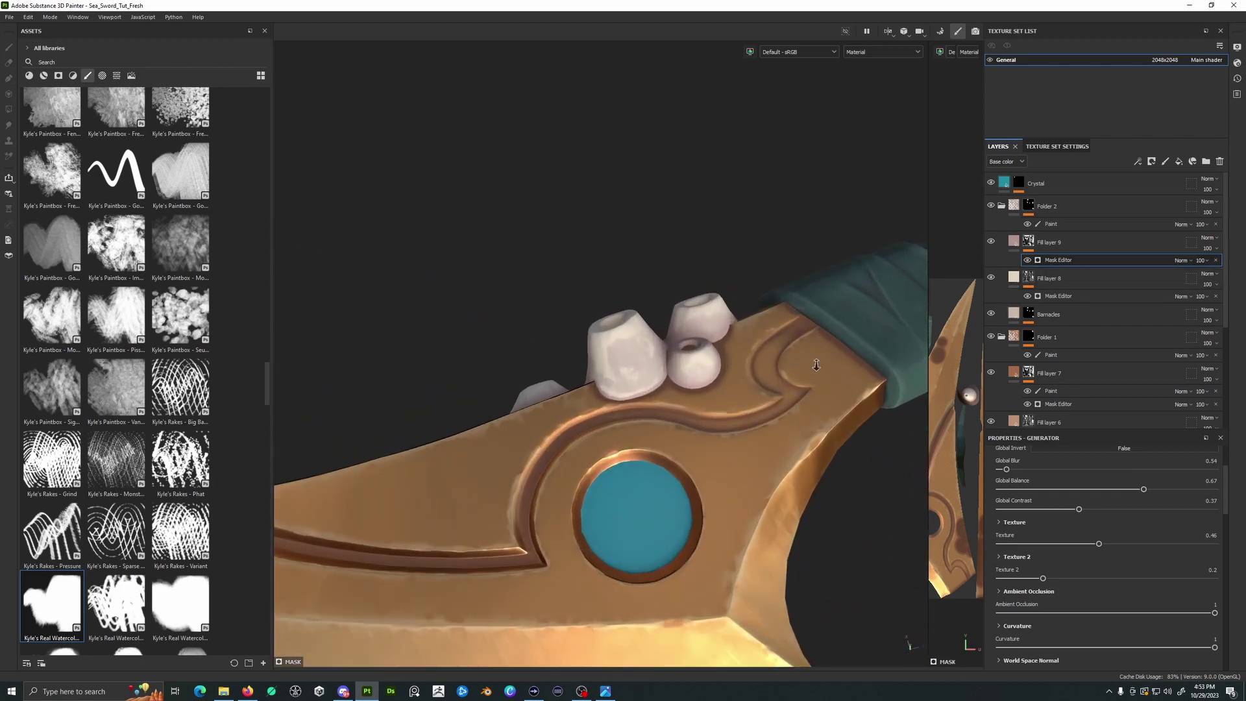
right_click_drag(617, 309, 649, 325, "alt")
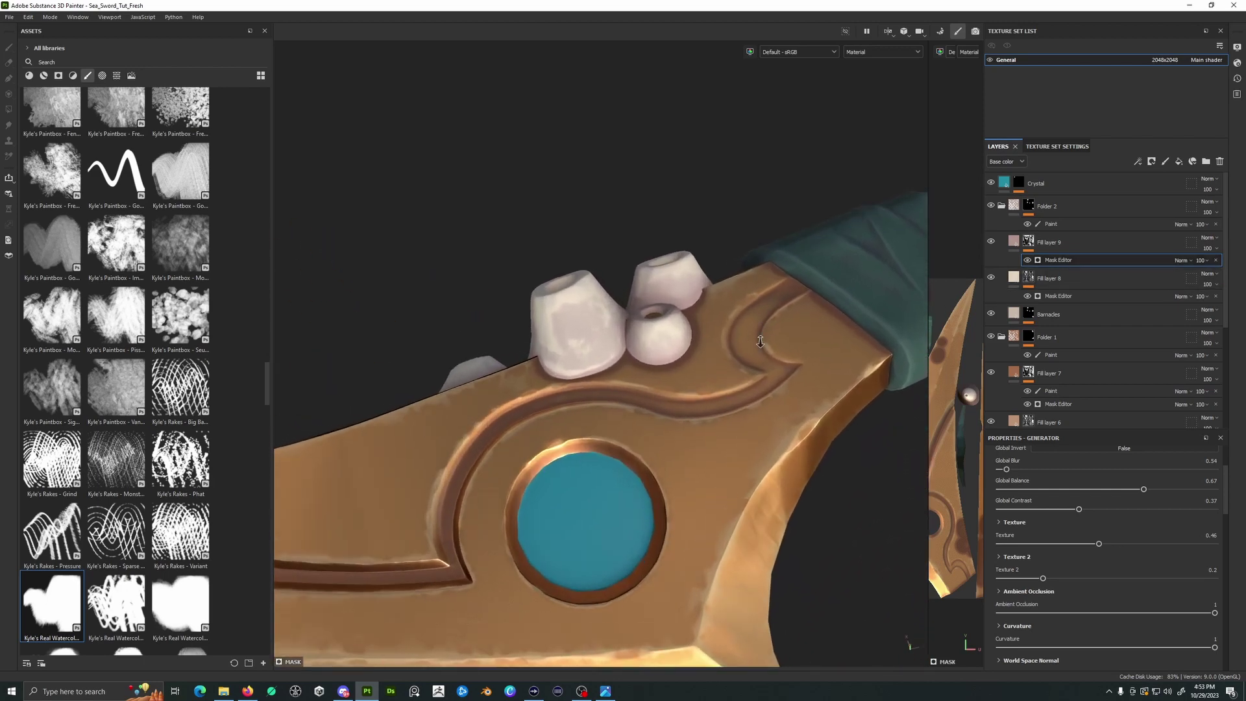
Try greener hues on Fill layer 9's base colour, then settle on muted pink B69B8D
left_click(1016, 247)
left_click(1101, 560)
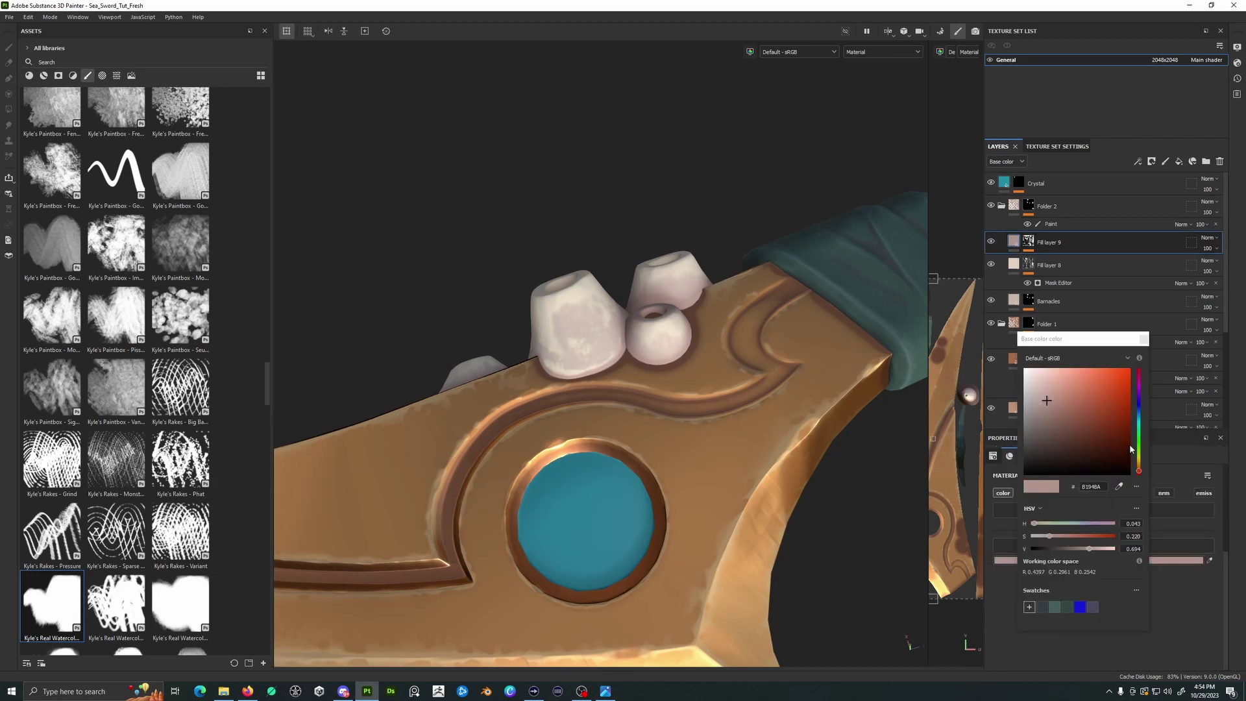
left_click_drag(1139, 464, 1141, 449)
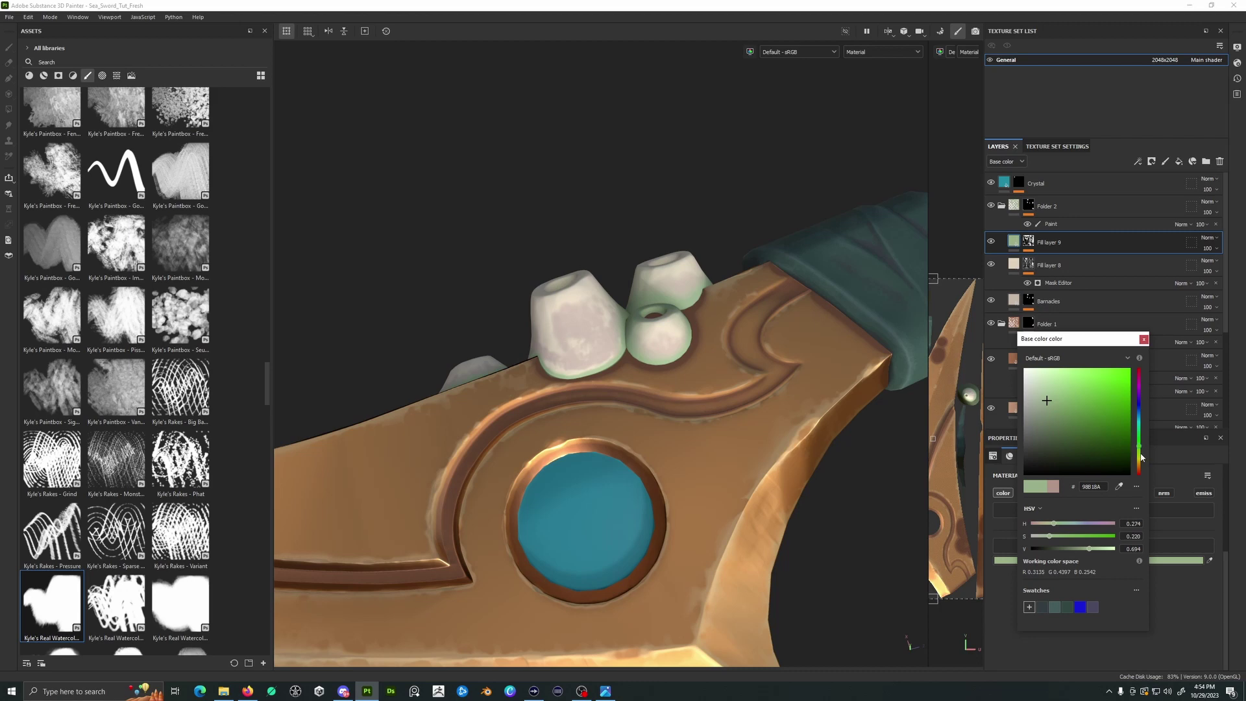
left_click_drag(1141, 458, 1142, 475)
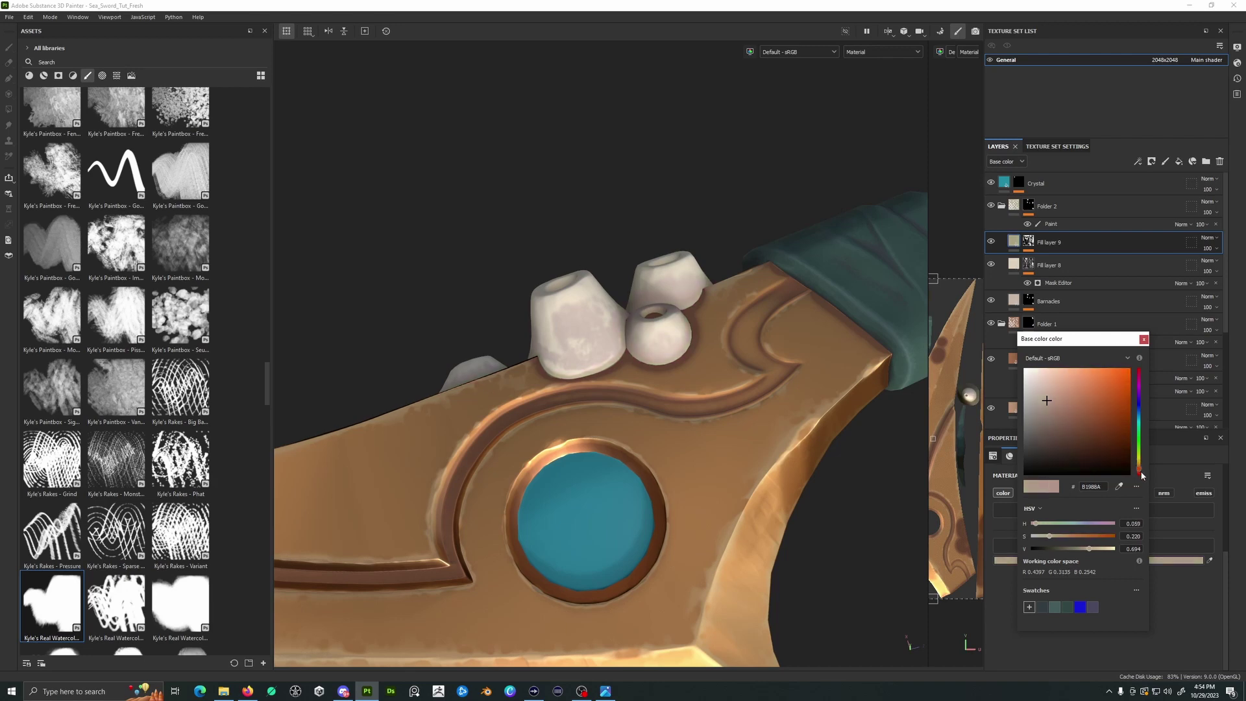
left_click(1054, 409)
left_click(1050, 405)
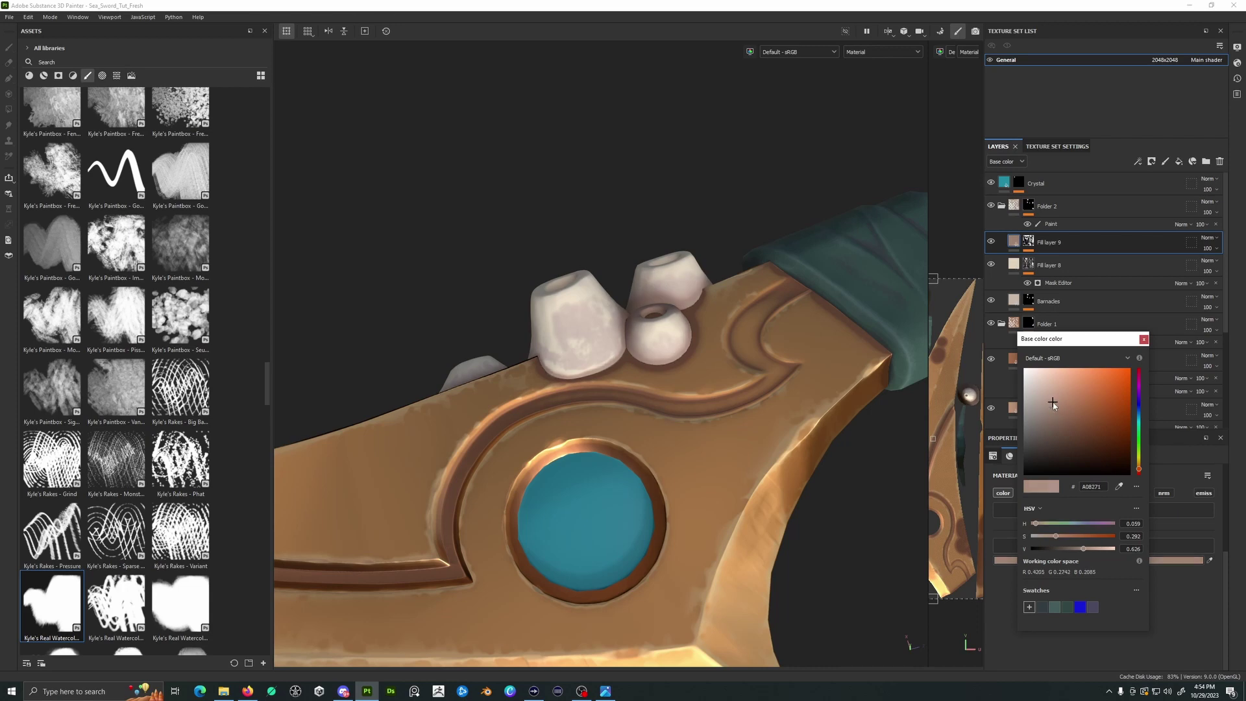
left_click(1046, 399)
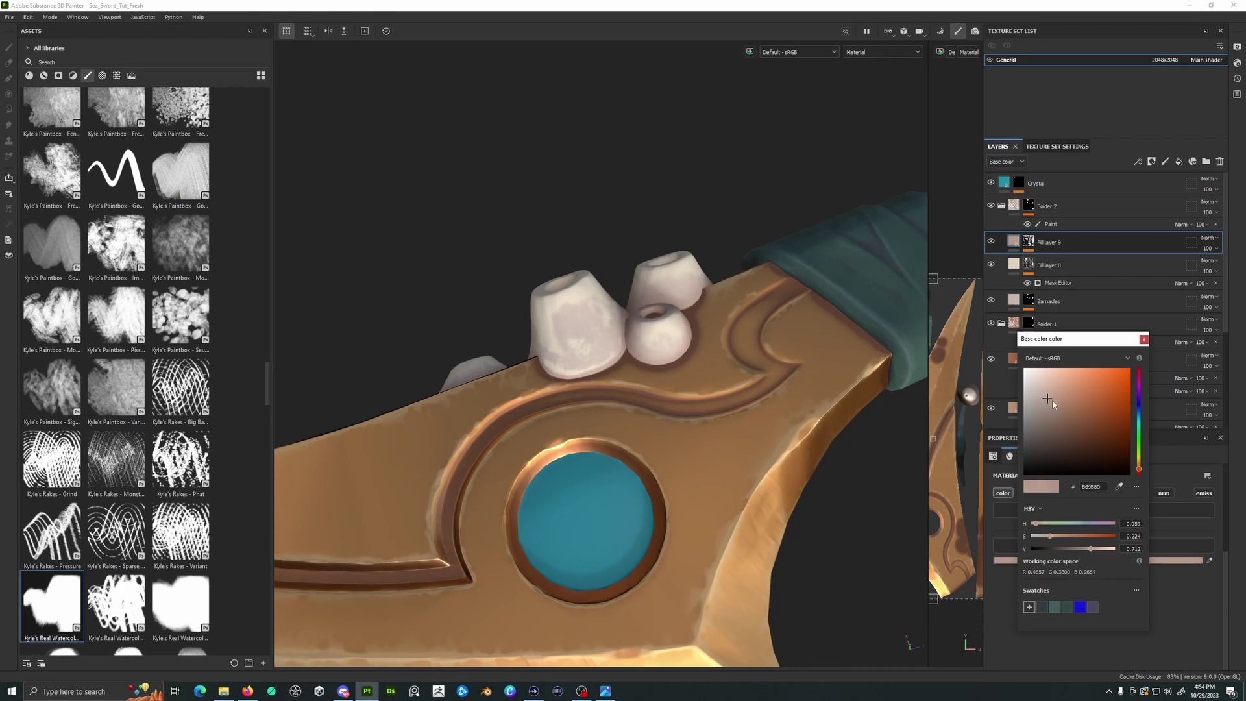
left_click(1144, 340)
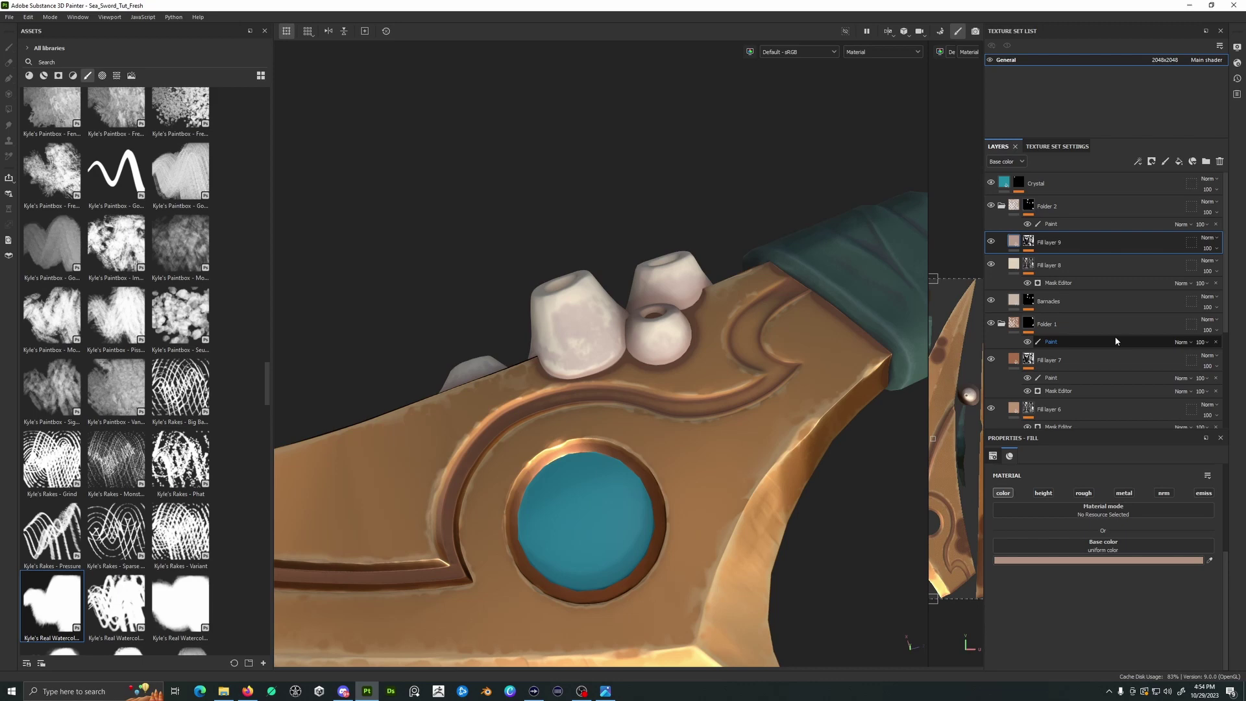
left_click(991, 242)
left_click(991, 241)
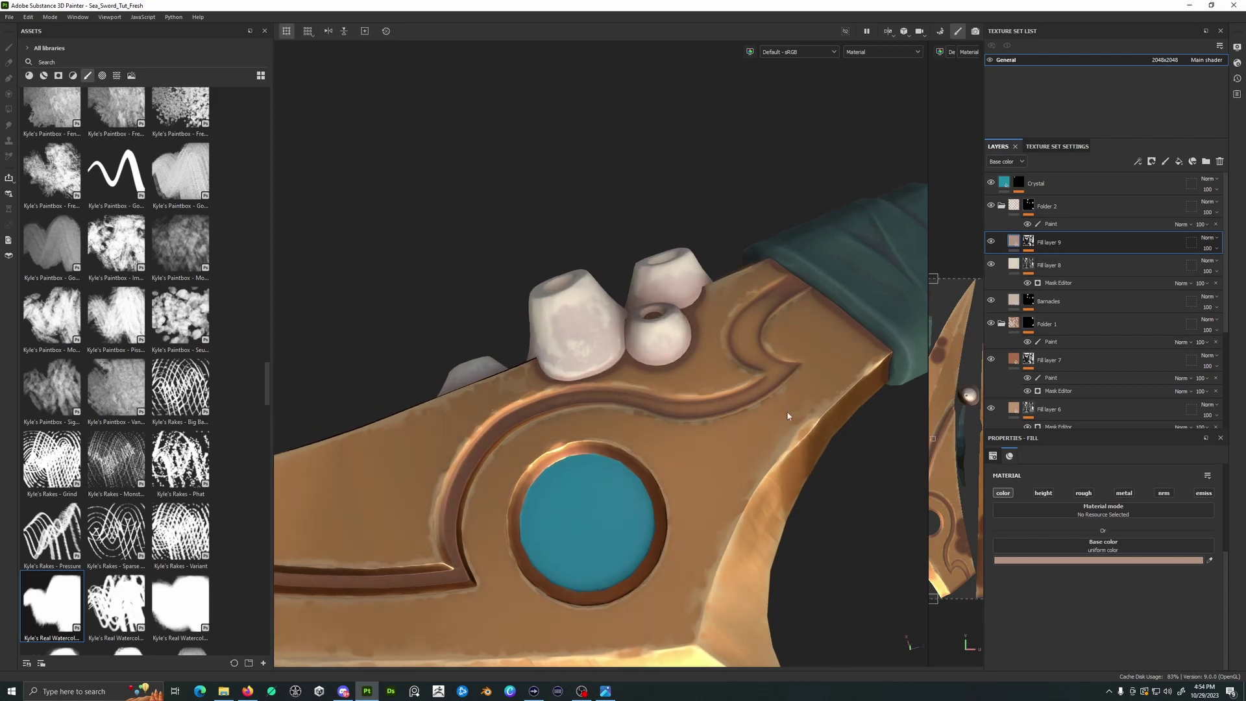
scroll(821, 393, "down", 3)
scroll(821, 393, "down", 3)
scroll(821, 392, "up", 3)
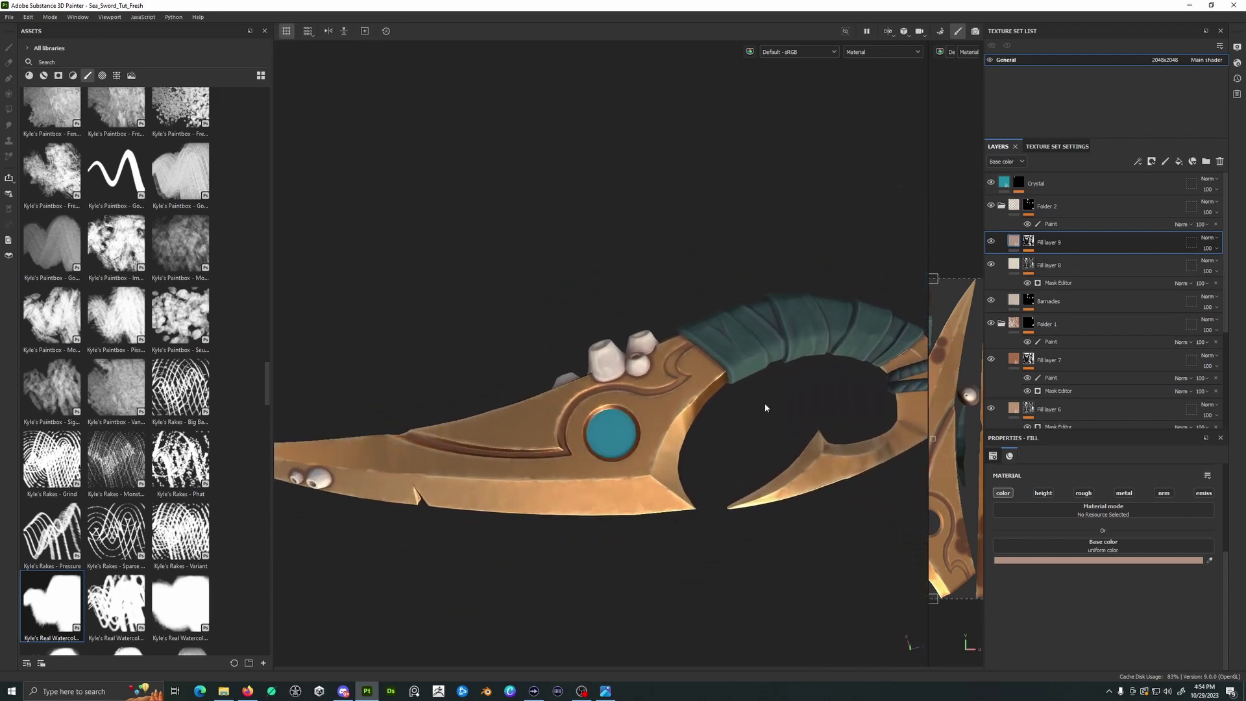
mouse_move(765, 403)
left_mouse_down("alt")
mouse_move(675, 380)
mouse_move(659, 392)
mouse_move(622, 384)
mouse_move(748, 439)
mouse_move(775, 384)
mouse_move(538, 332)
mouse_move(549, 403)
mouse_move(715, 389)
left_mouse_up("alt")
scroll(715, 384, "up", 4)
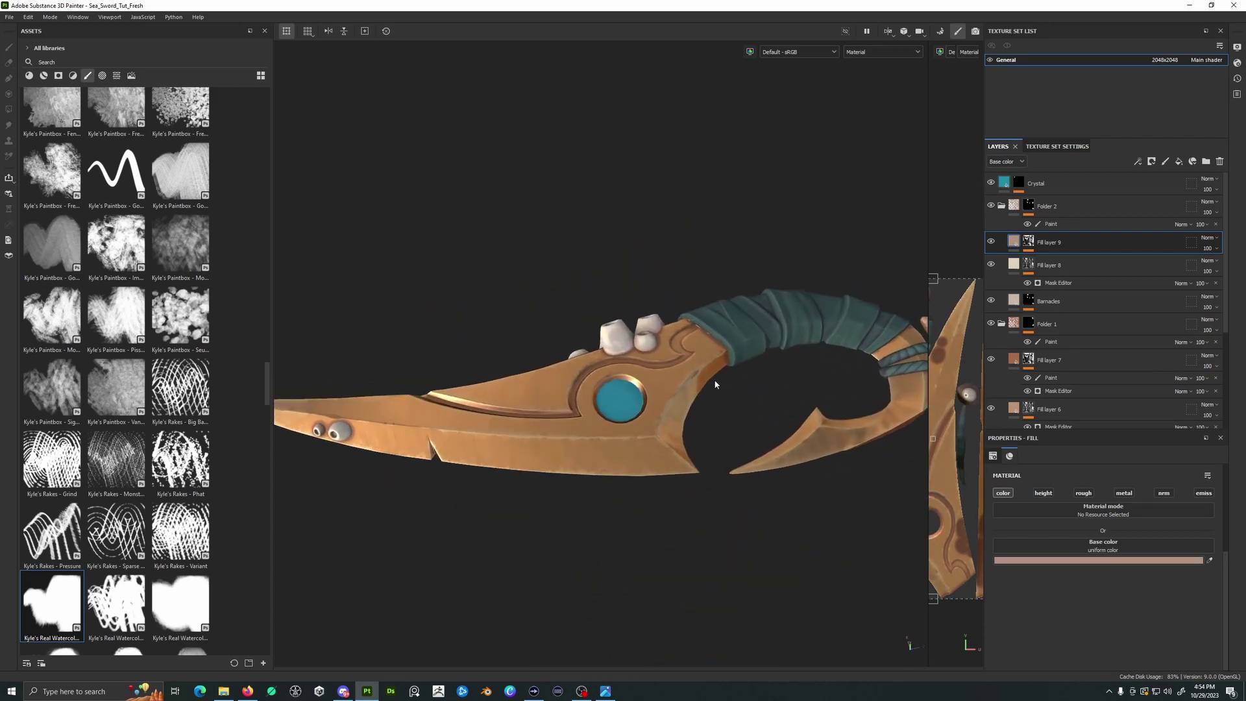
scroll(714, 383, "up", 3)
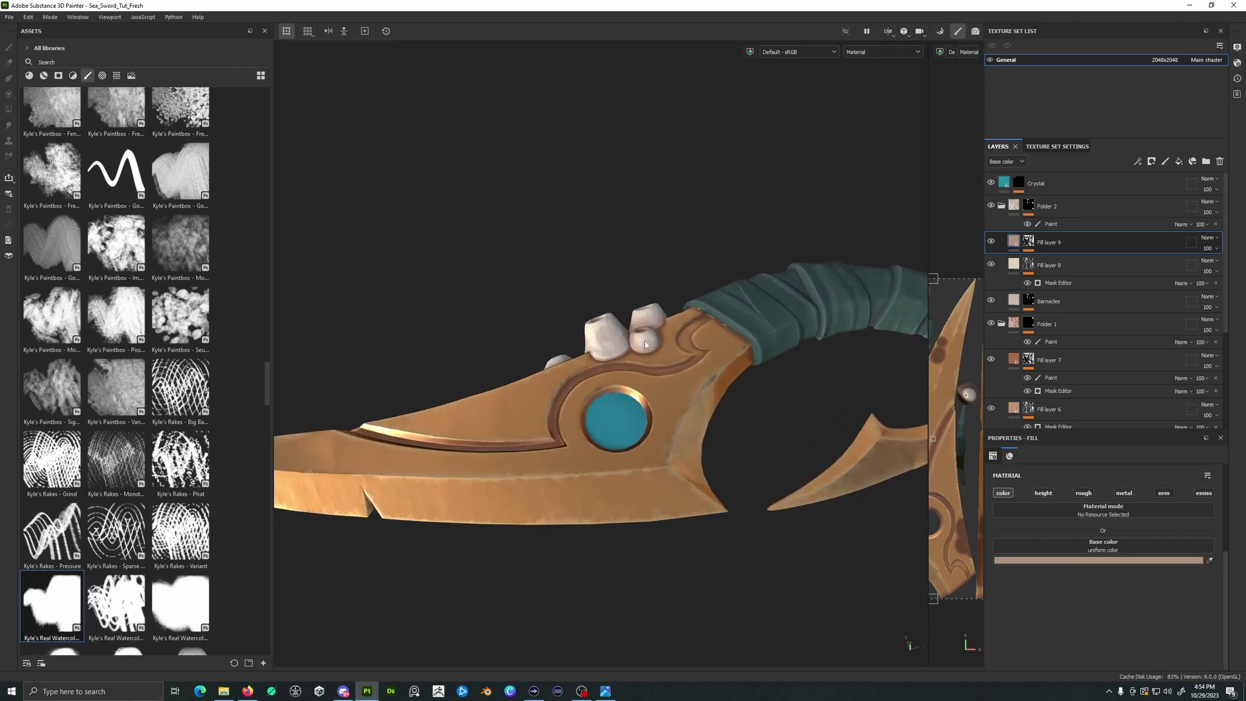
middle_click_drag(644, 341, 691, 383, "alt")
scroll(691, 383, "up", 2)
scroll(747, 396, "up", 2)
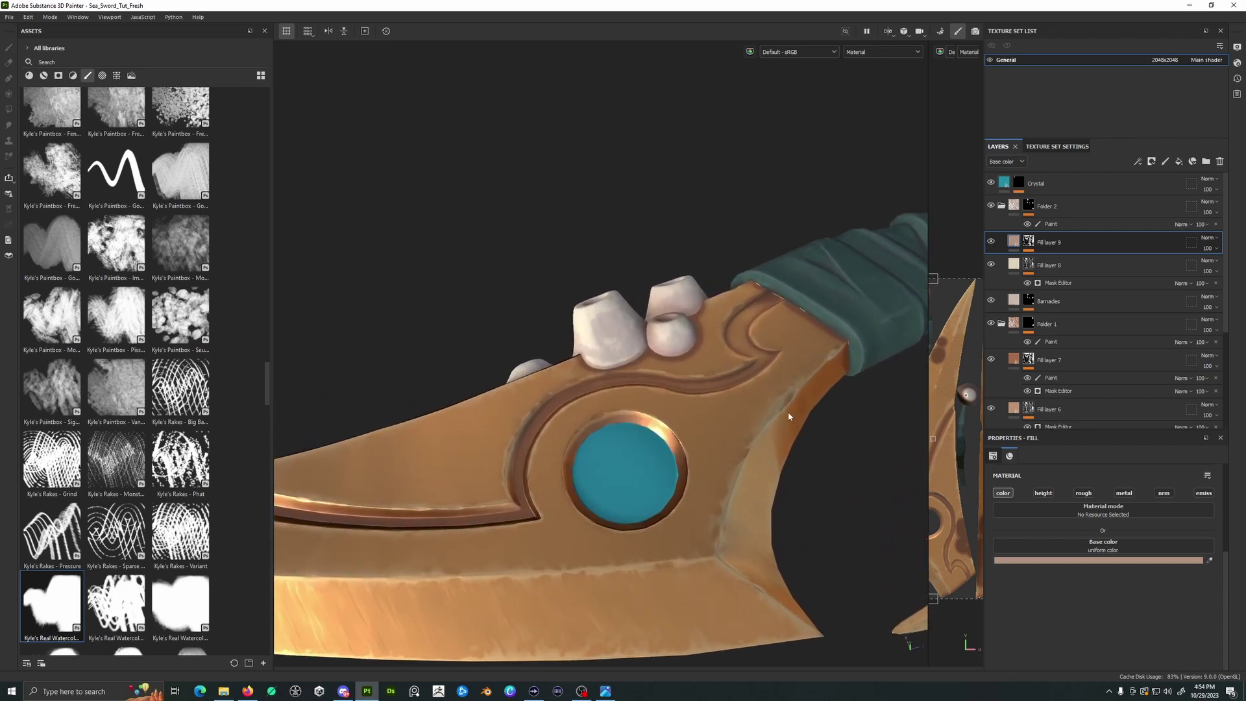